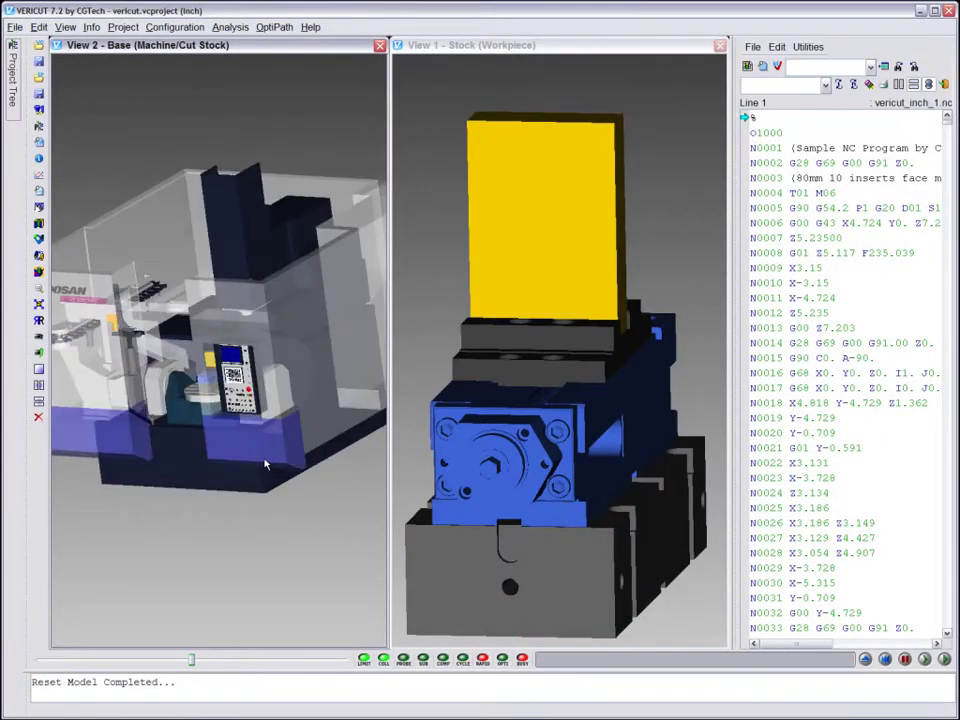
Activate the Stock view and orbit the fixtured stock block to a lower side angle
left_click(499, 487)
mouse_move(499, 487)
left_mouse_down("ctrl")
mouse_move(619, 500)
mouse_move(457, 498)
mouse_move(487, 500)
left_mouse_up("ctrl")
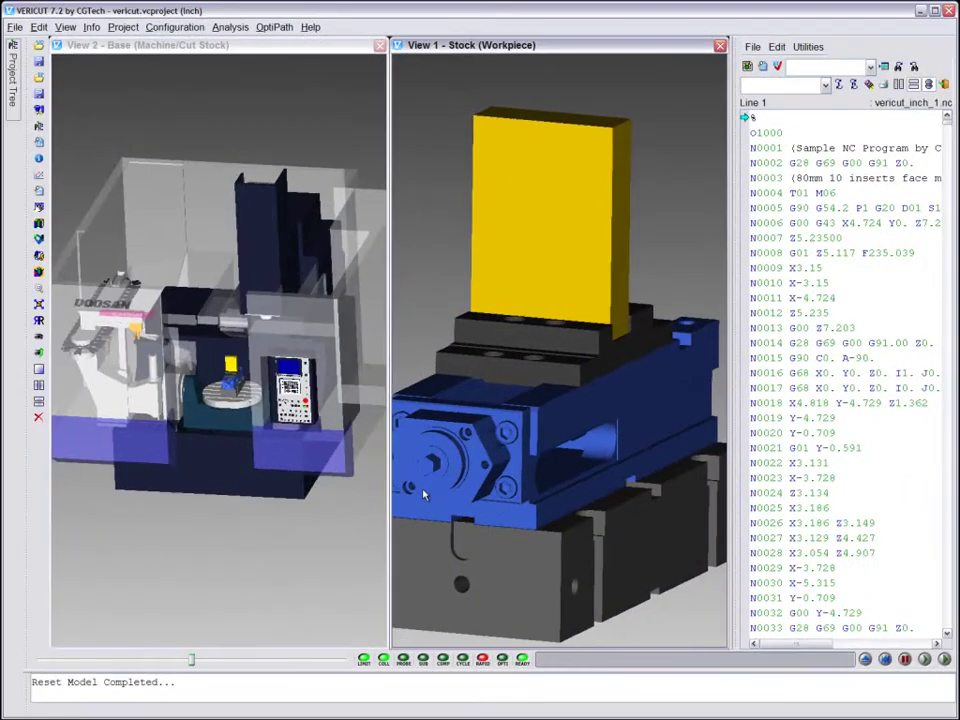
Inspect the 80mm face mill in Tool Manager via the Project Tree's Tooling, then close it
left_click(16, 100)
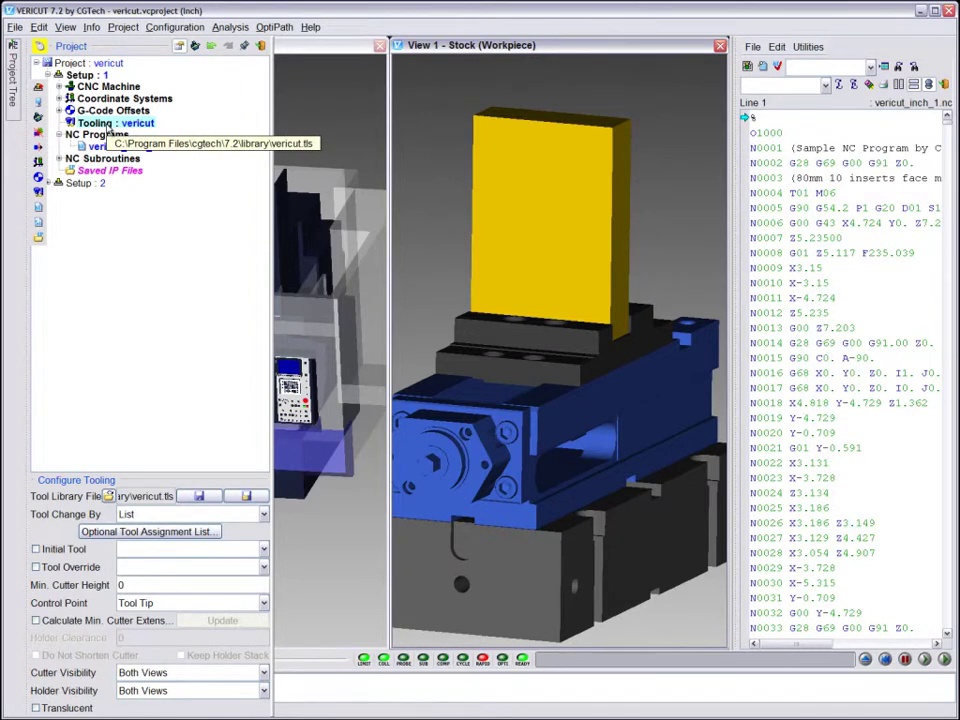
double_click(107, 124)
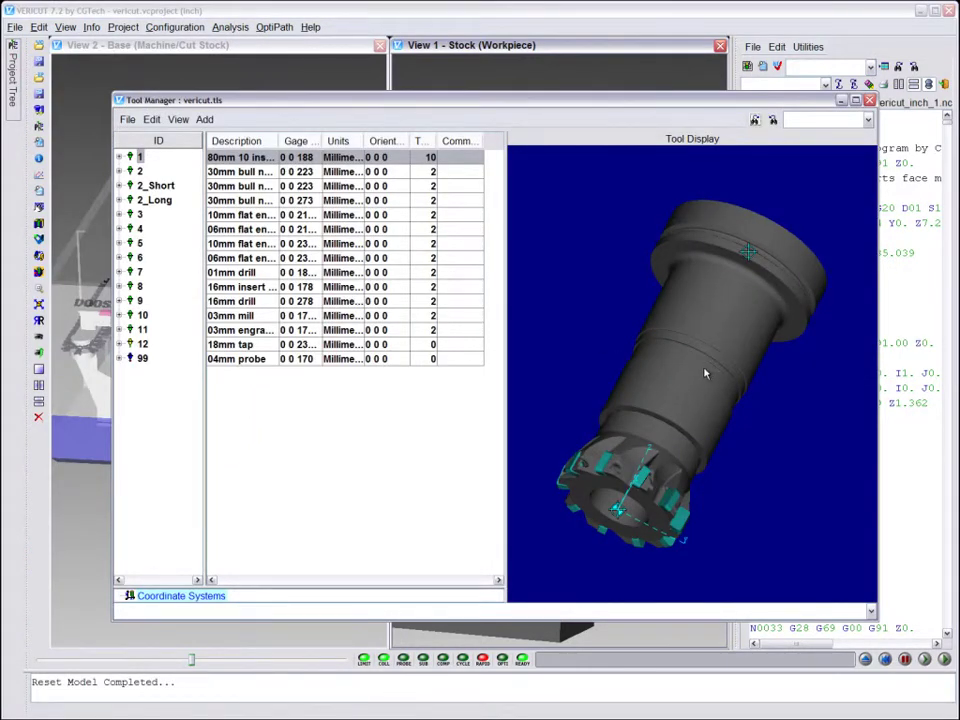
mouse_move(705, 373)
left_mouse_down()
mouse_move(621, 336)
mouse_move(643, 336)
mouse_move(787, 398)
mouse_move(685, 370)
left_mouse_up()
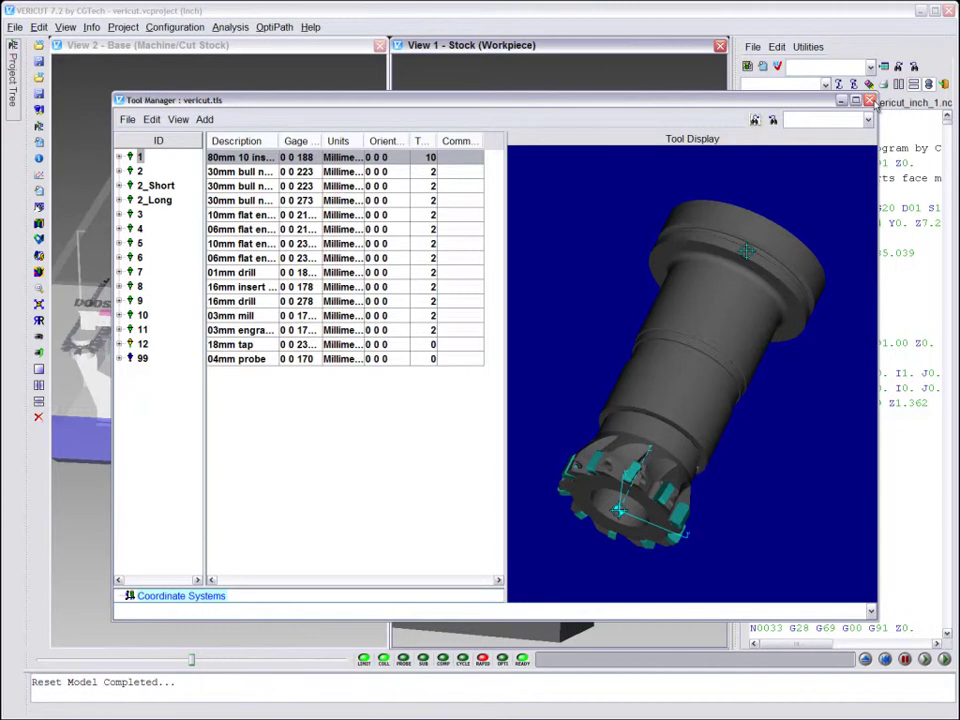
left_click(127, 119)
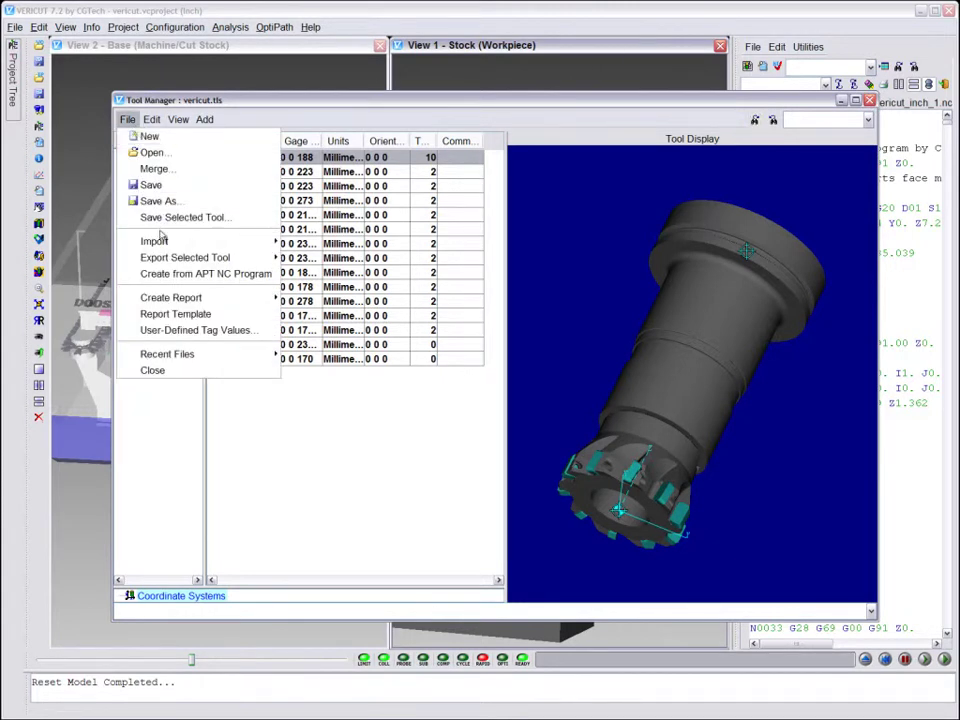
mouse_move(154, 241)
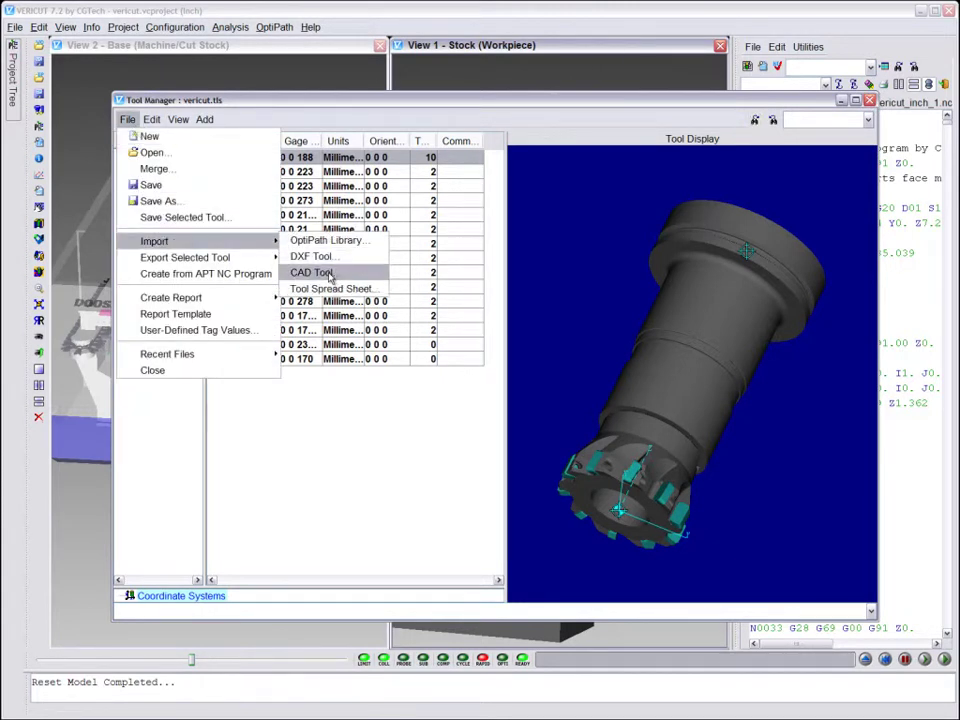
left_click(870, 101)
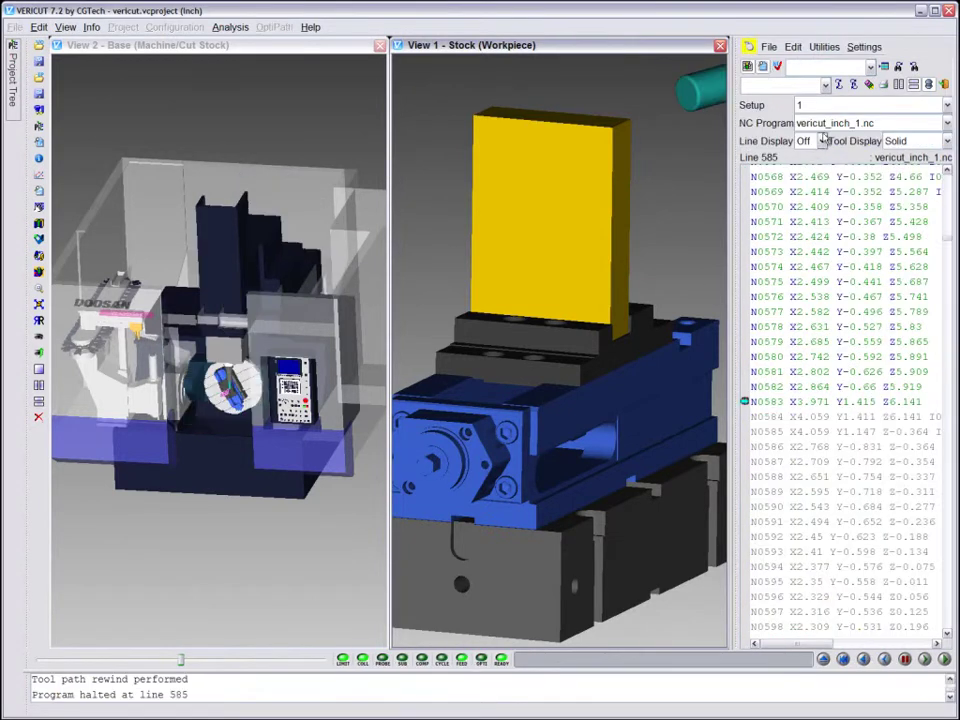
Turn Line Display on and orbit the workpiece to view the toolpath lines
left_click(821, 141)
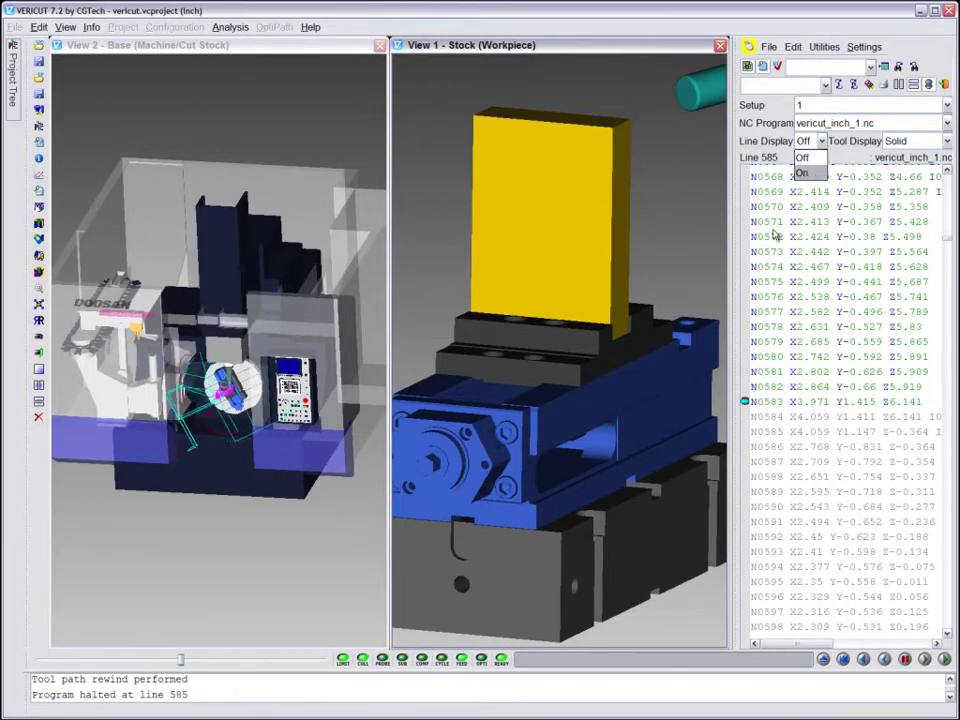
left_click(808, 173)
middle_click_drag(590, 358, 523, 437)
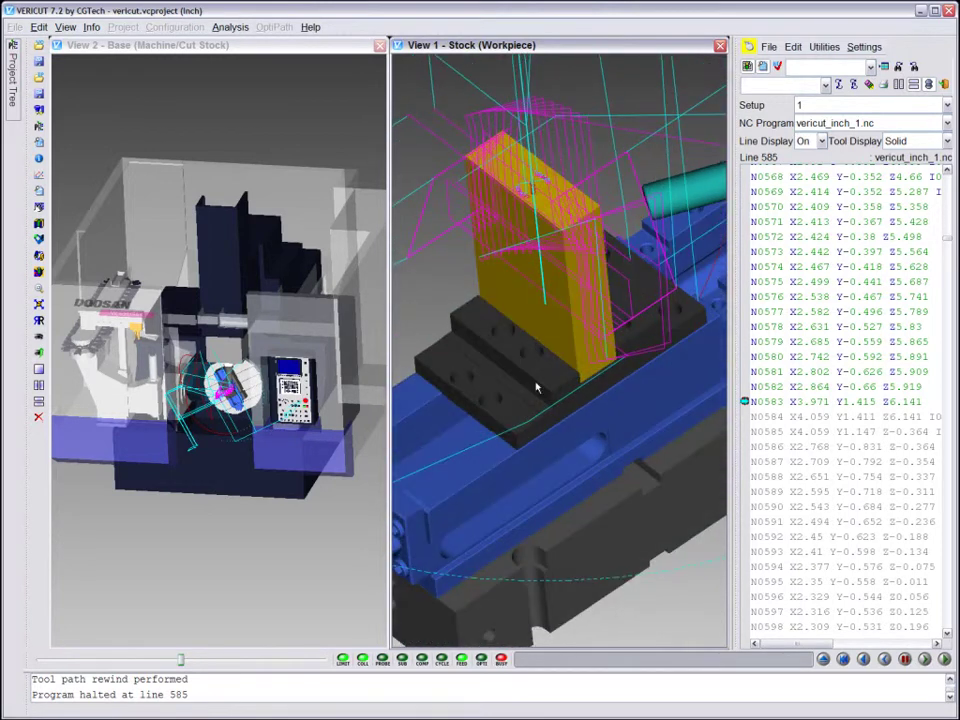
mouse_move(537, 388)
middle_mouse_down()
mouse_move(538, 371)
mouse_move(540, 400)
middle_mouse_up()
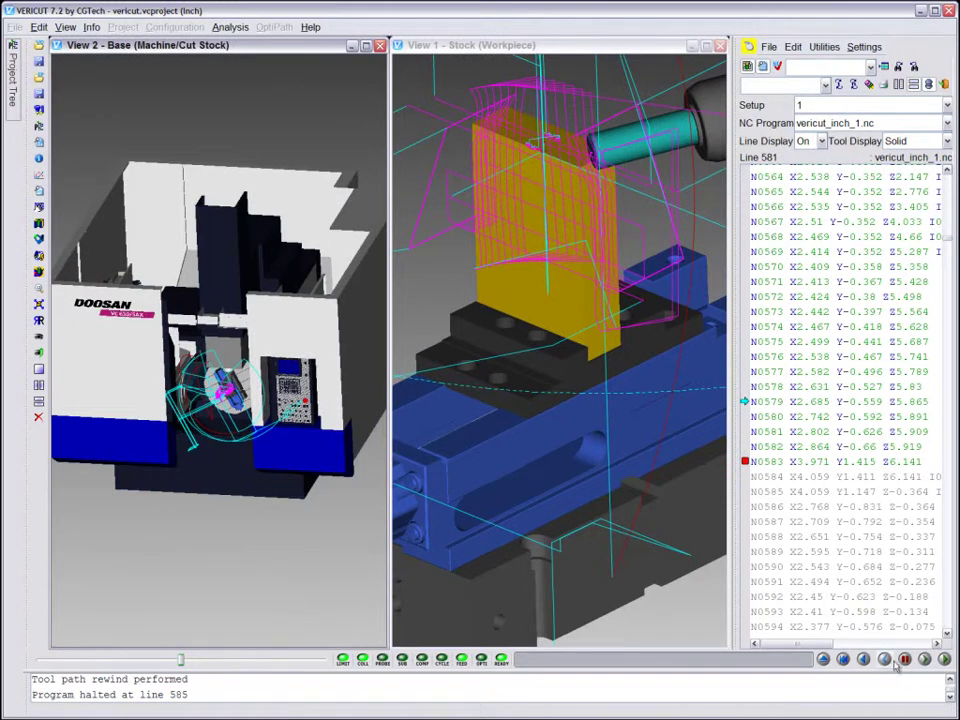
Step backward and forward through the cuts near line 580, then reset the model
left_click(886, 662)
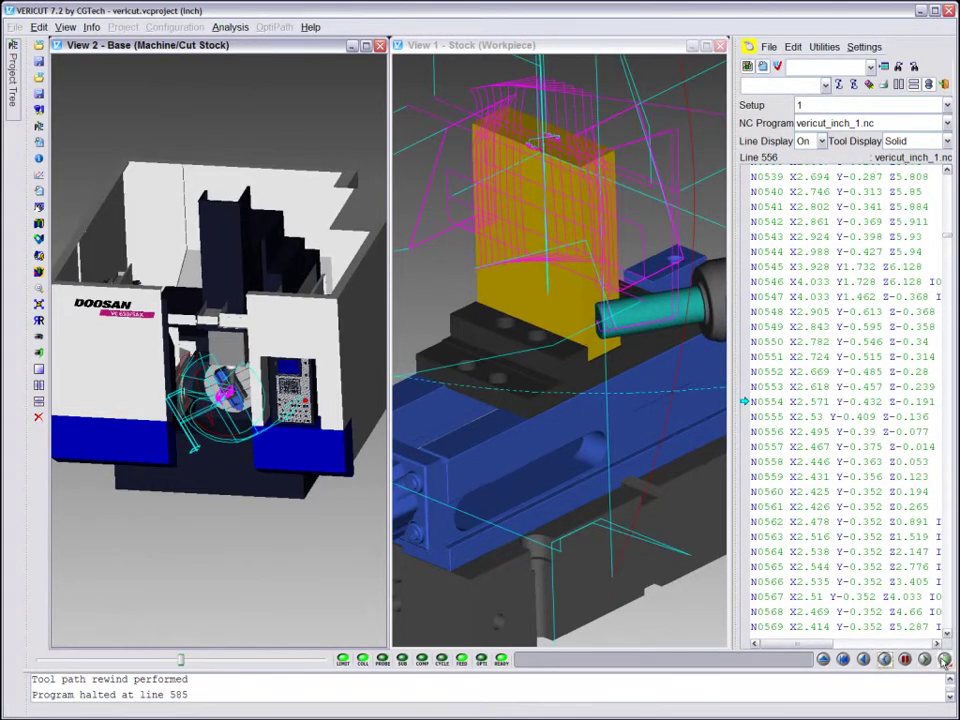
left_click(884, 658)
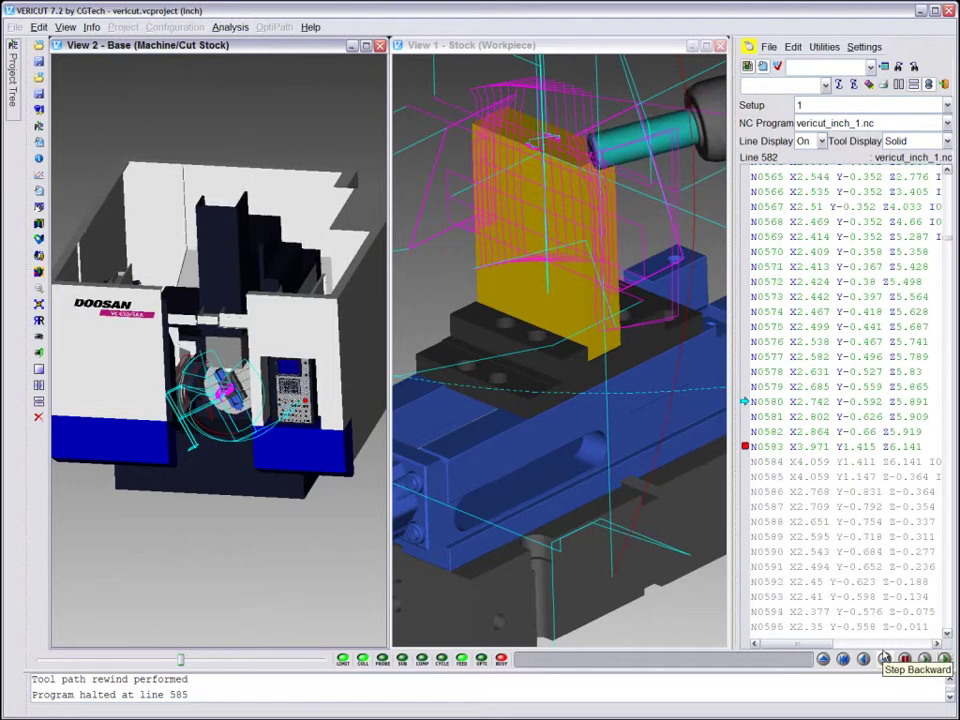
left_click(824, 658)
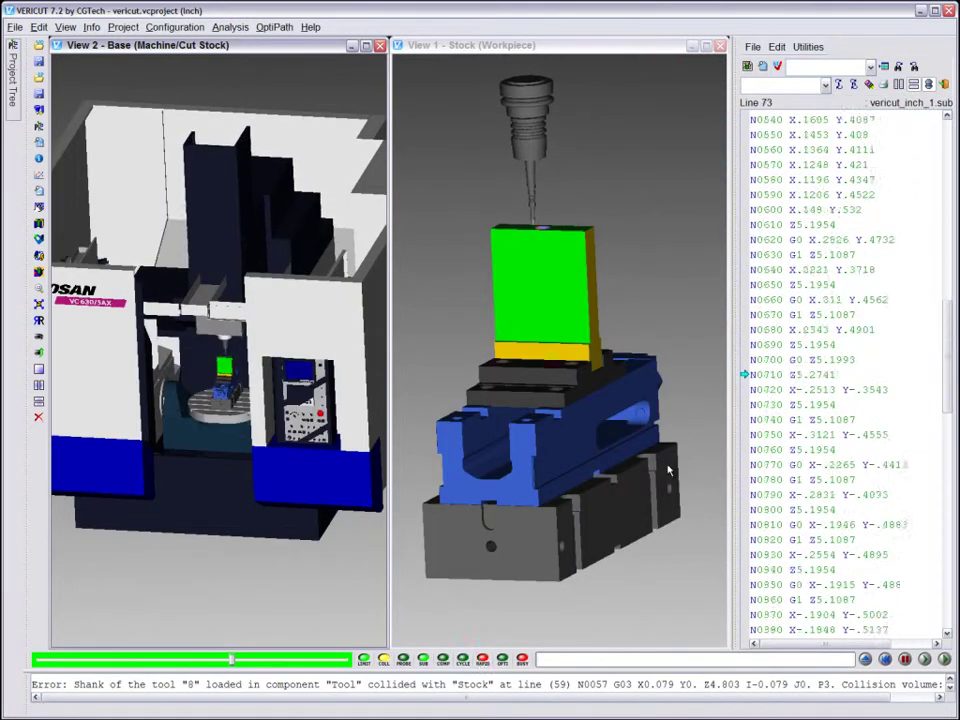
Play Setup 1 to finish while orbiting the workpiece, halting at line 485 with collisions reported
mouse_move(637, 490)
left_mouse_down()
mouse_move(582, 467)
mouse_move(660, 497)
left_mouse_up()
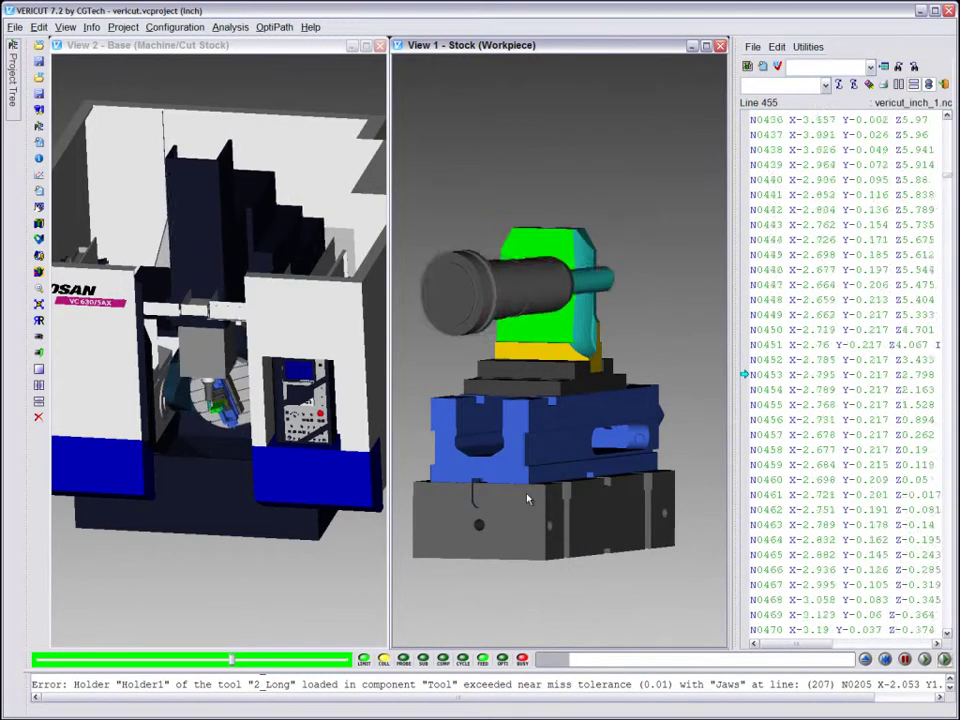
scroll(529, 498, "up", 3)
scroll(529, 498, "up", 3)
scroll(529, 498, "up", 2)
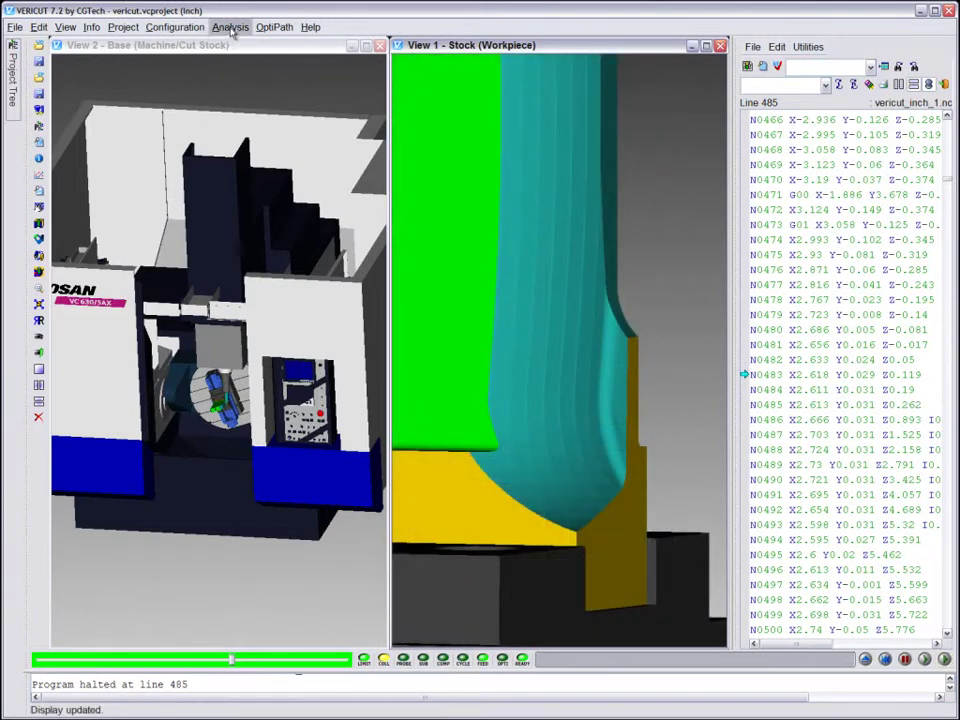
Pick stock surfaces with X-Caliper, identifying a torus sweep cut by tool 2_Long at line 461
left_click(230, 27)
left_click(236, 44)
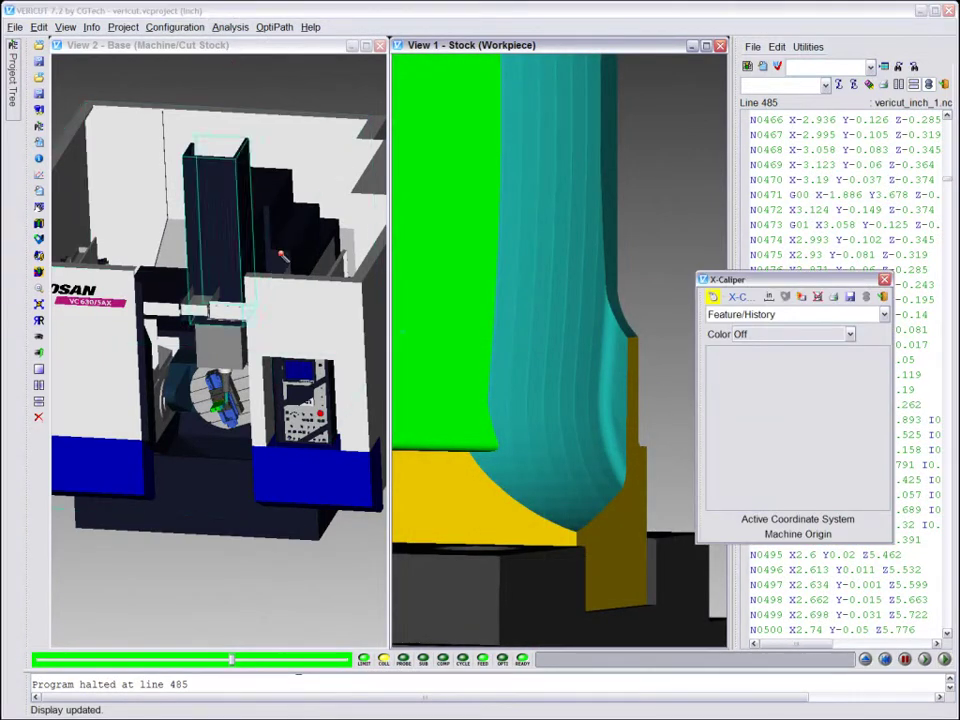
left_click(452, 447)
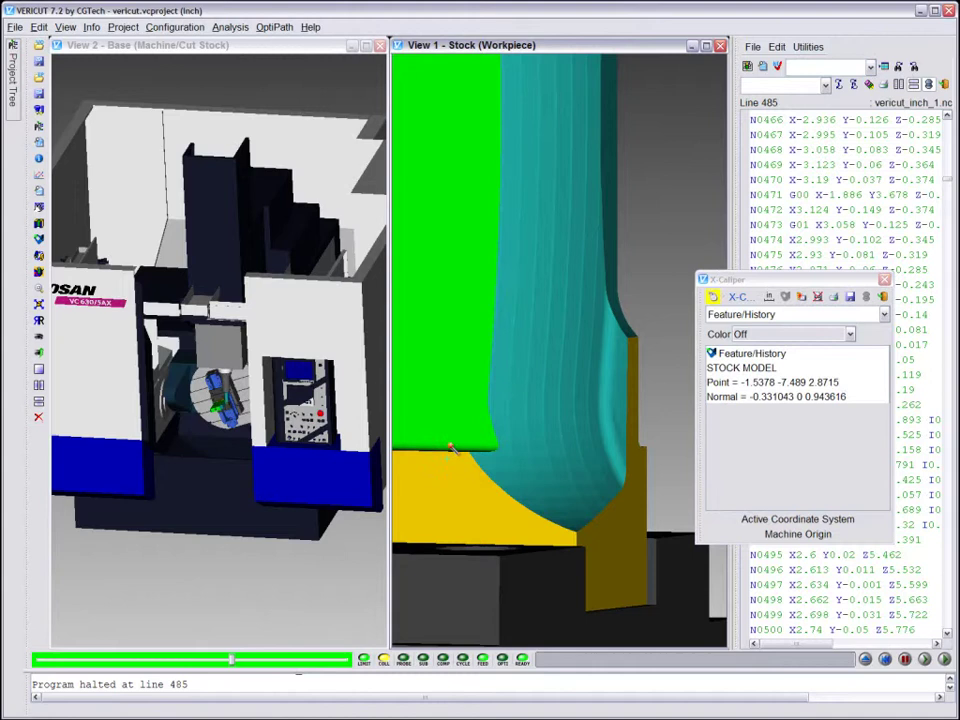
left_click(452, 390)
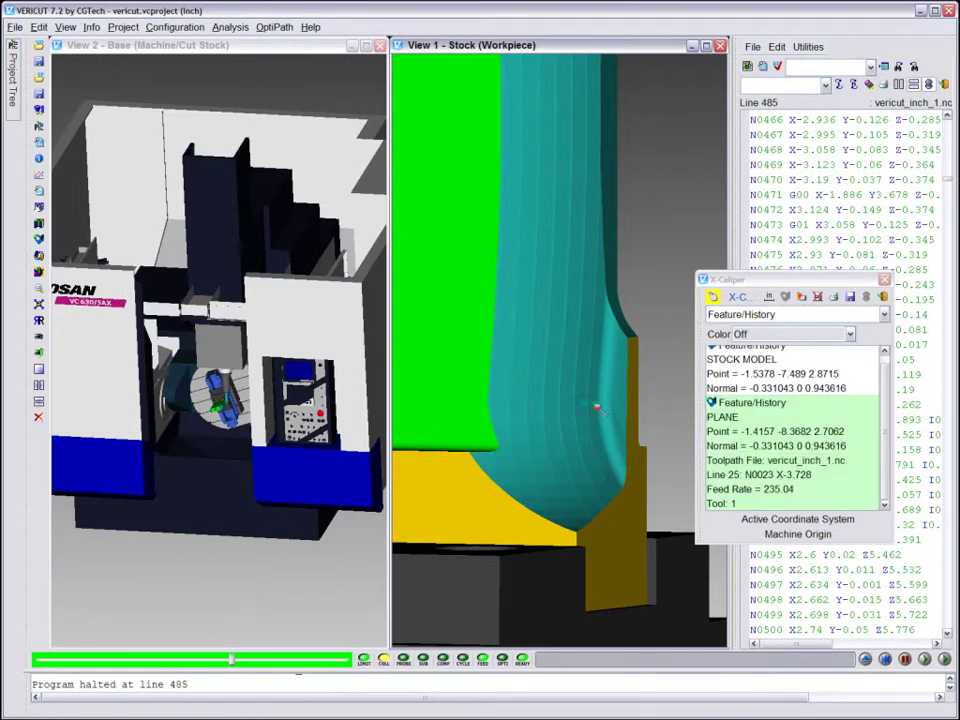
left_click(610, 418)
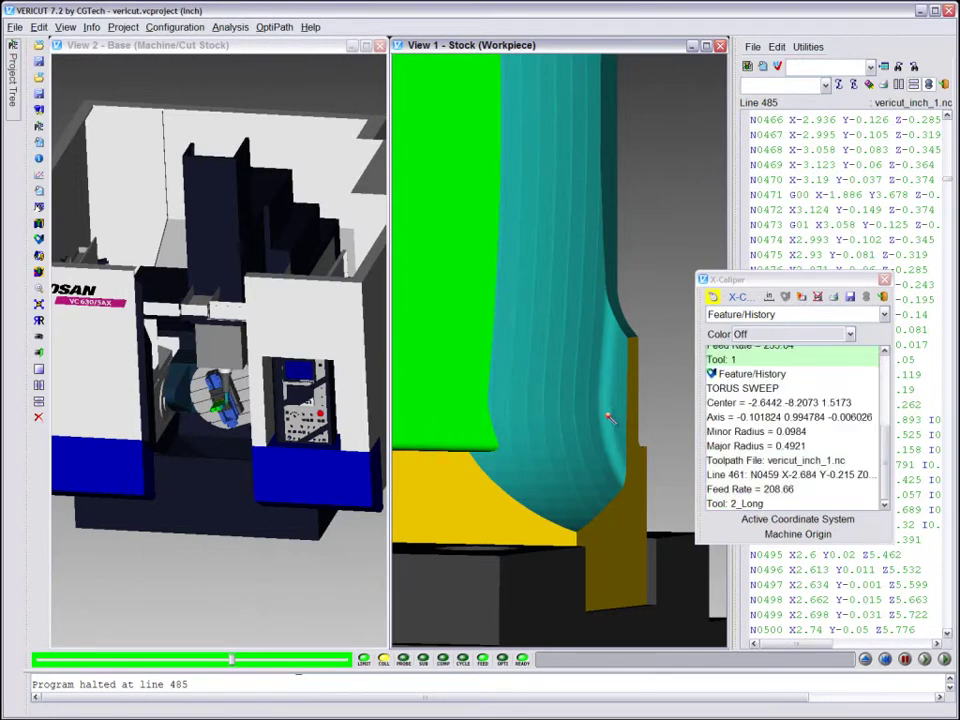
left_click(836, 314)
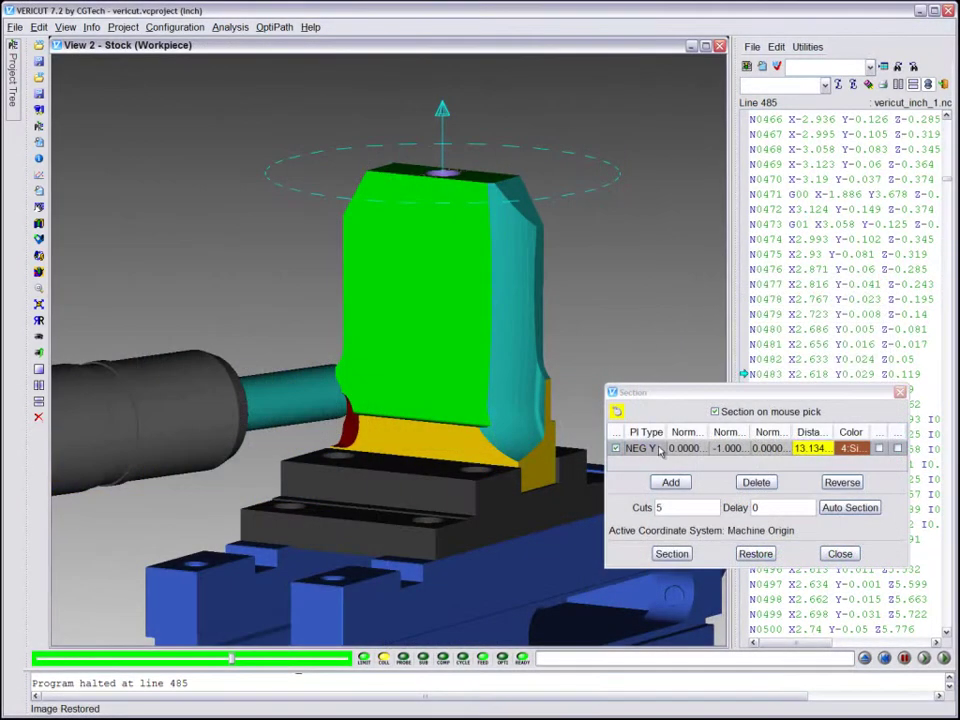
Section the stock with a POS Z plane and drag it deeper to expose the cut slots
left_click(660, 449)
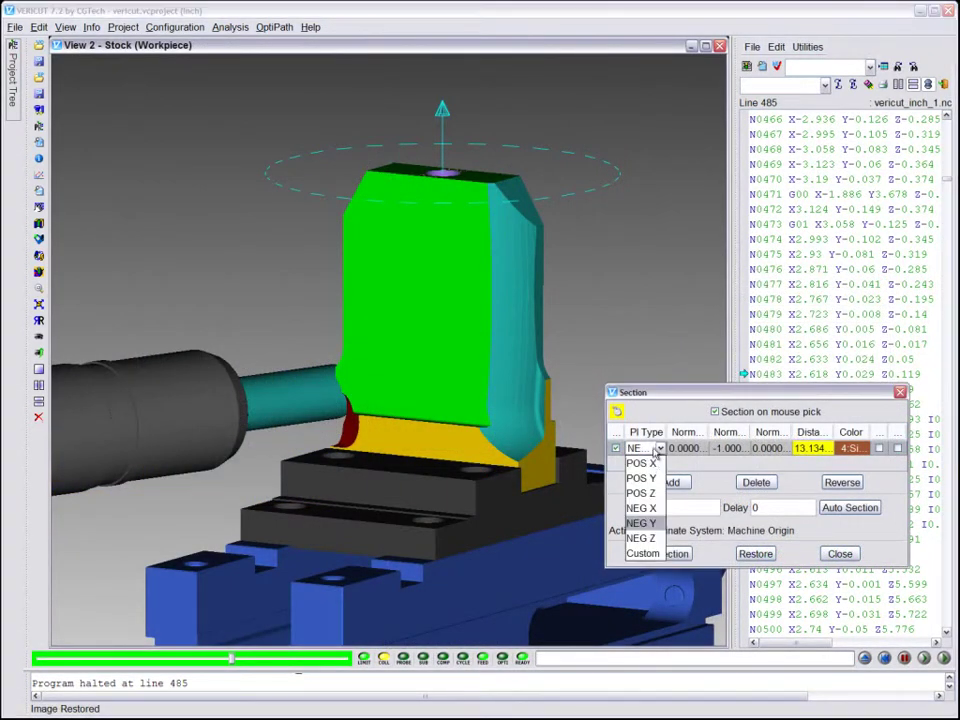
left_click(660, 494)
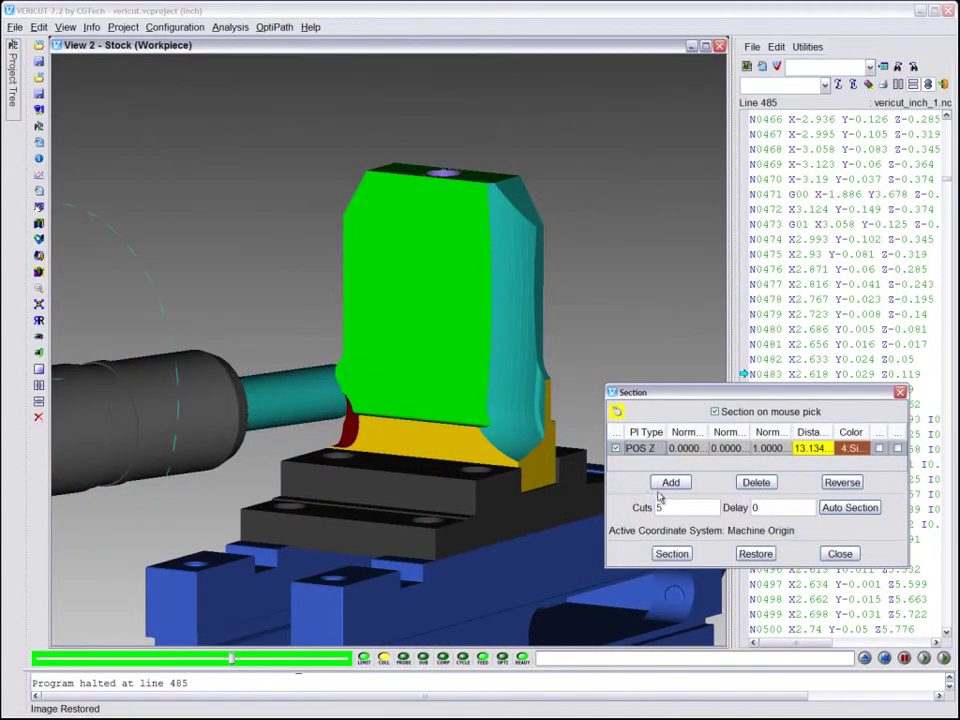
left_click(470, 380)
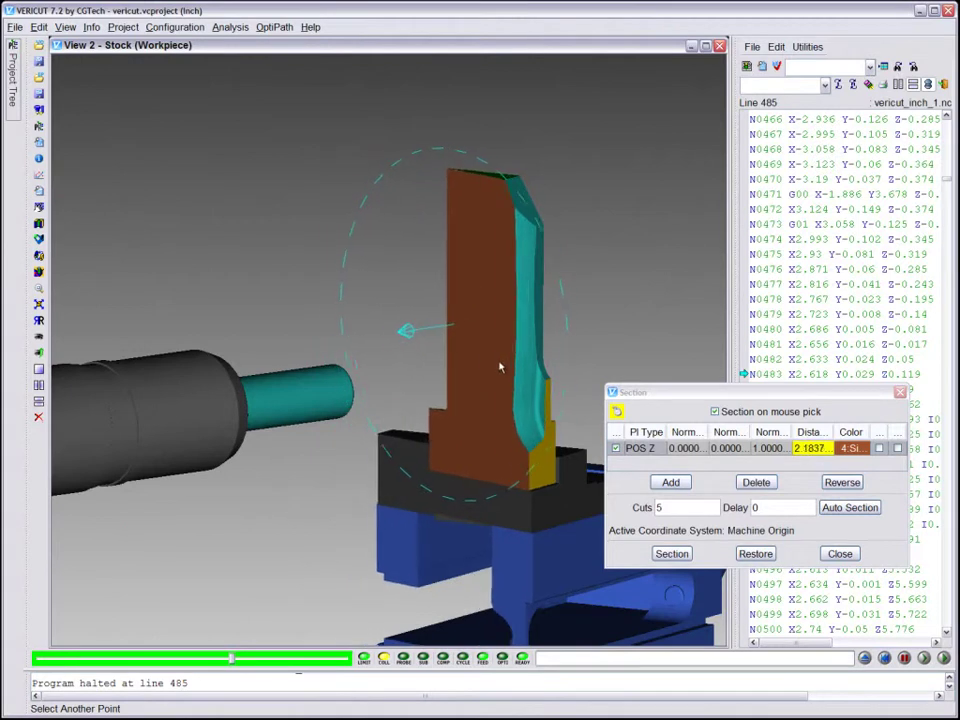
left_click_drag(500, 367, 477, 362)
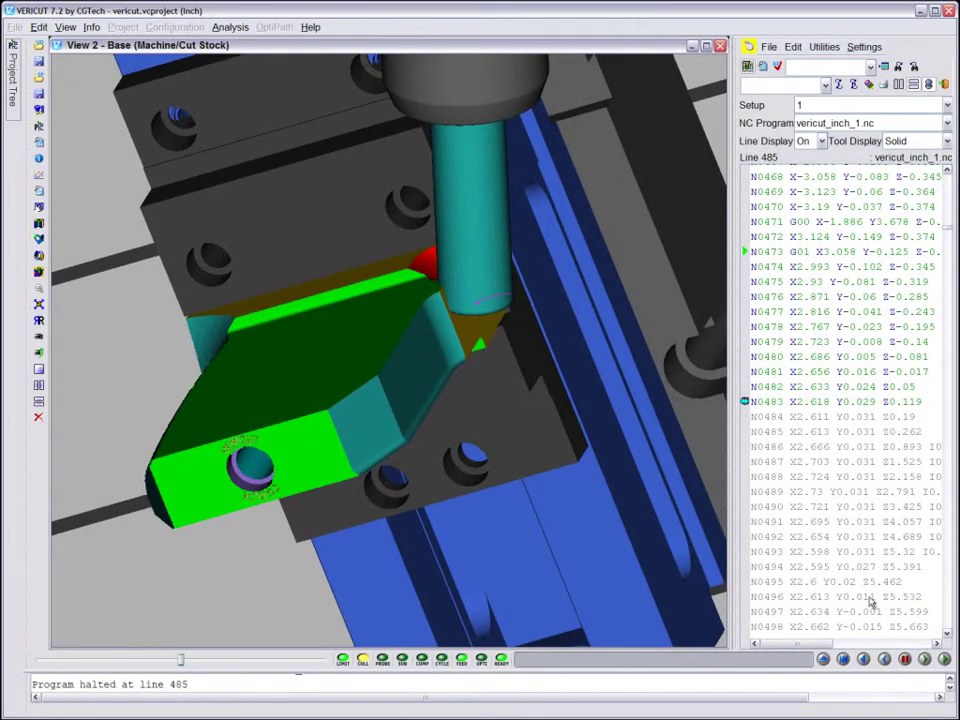
Step the simulation backward from line 485 through line 480 to line 471
left_click(884, 658)
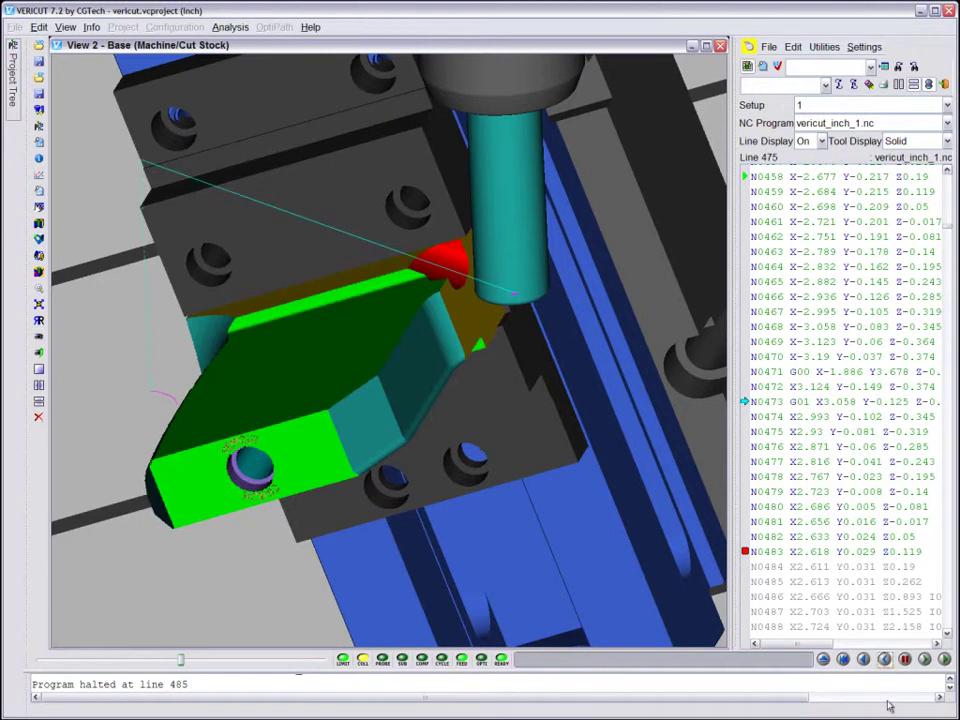
left_click(884, 660)
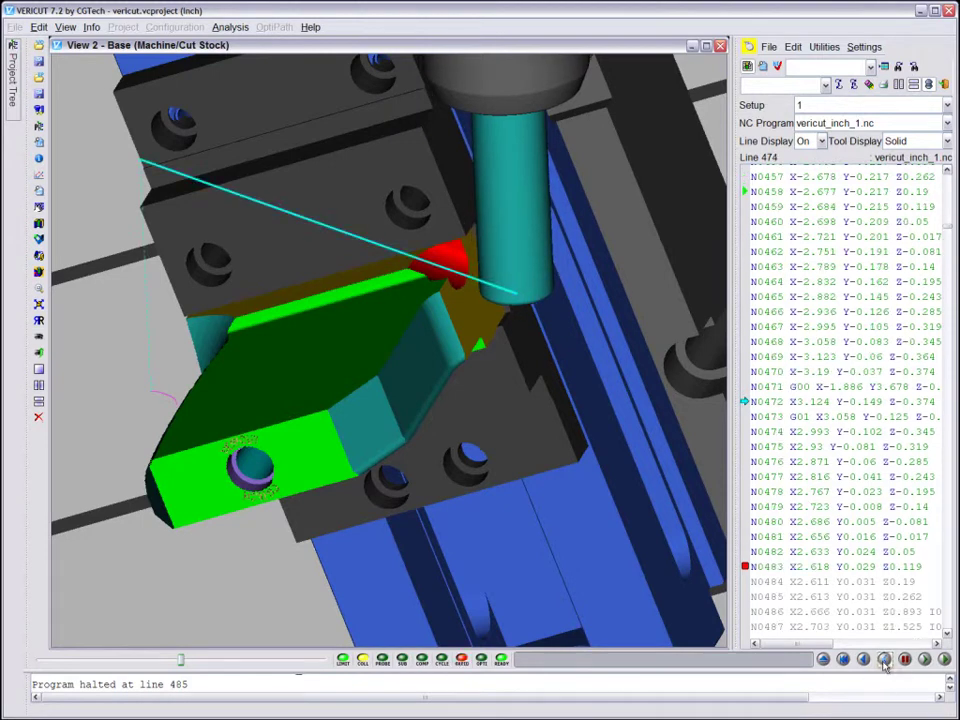
left_click(884, 660)
left_click(884, 660)
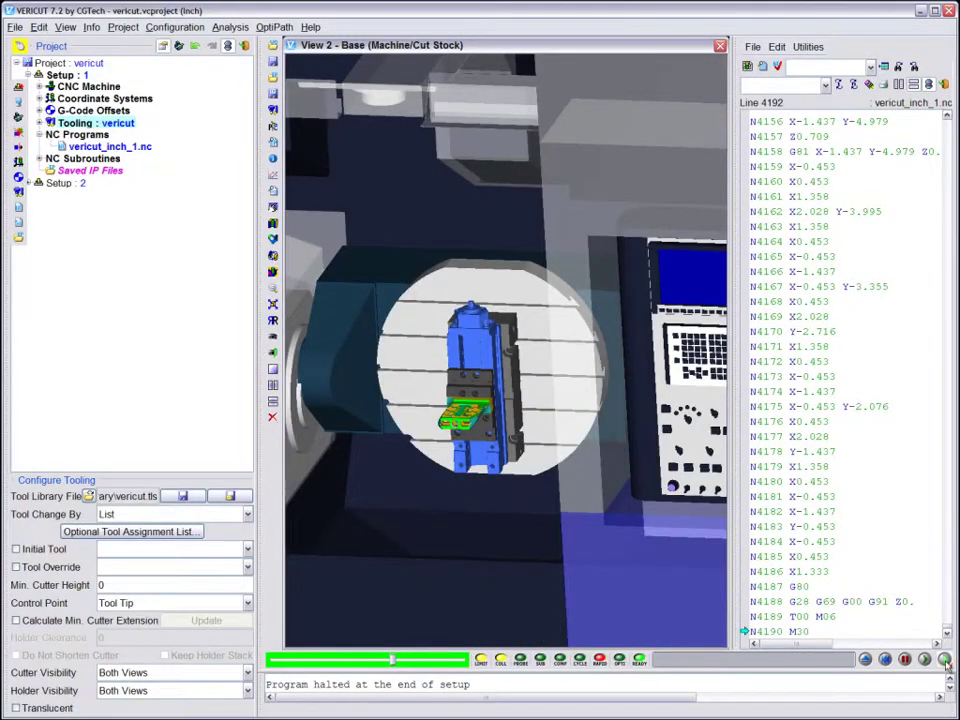
Play on into Setup 2 so vericut_inch_2.nc runs on its machine
left_click(945, 661)
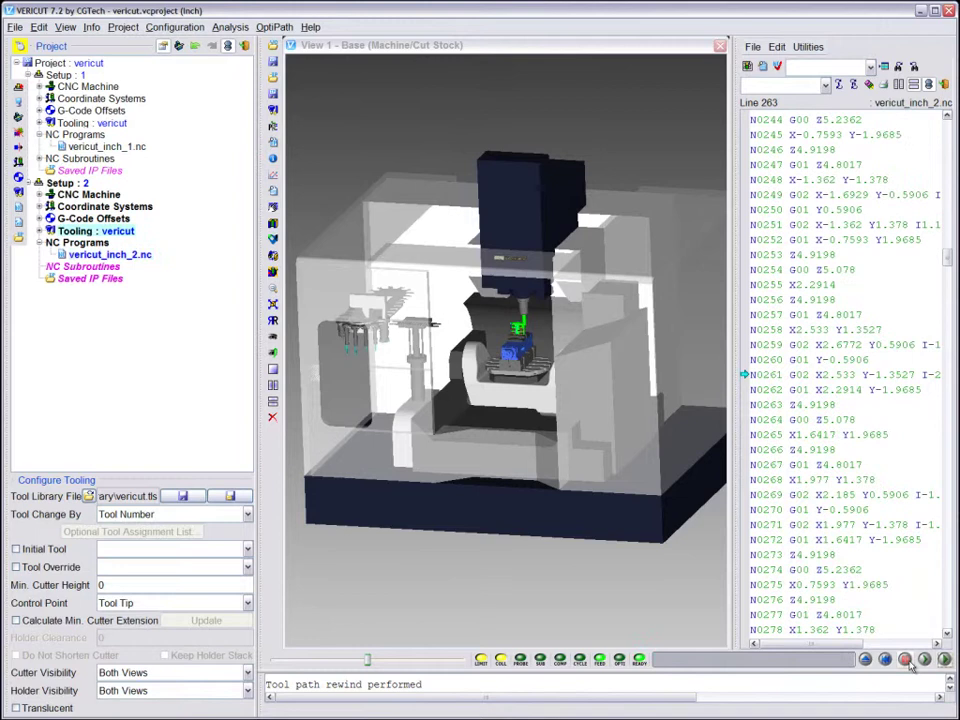
Inspect Setup 2's Spindle work offset, trying Machine Zero before restoring the original setting
left_click(39, 218)
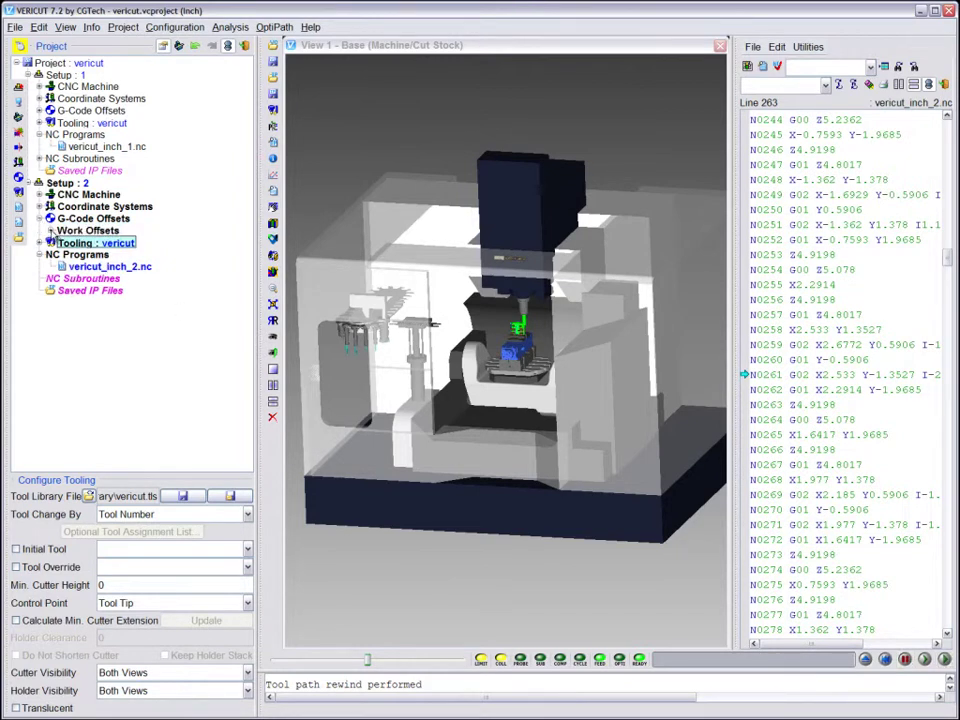
left_click(51, 231)
left_click(100, 242)
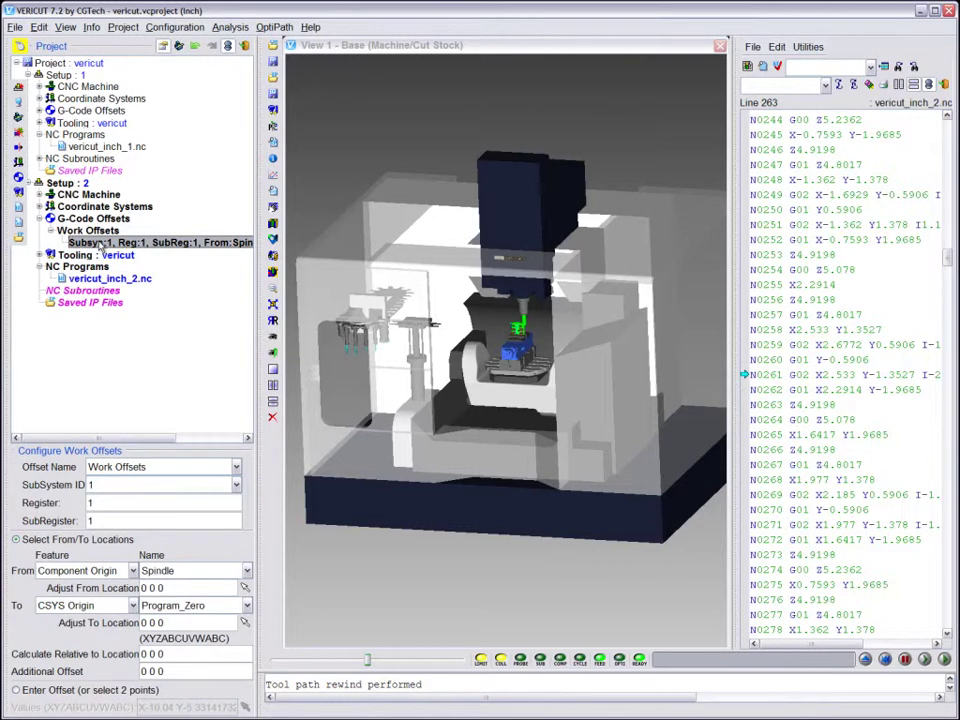
left_click(206, 474)
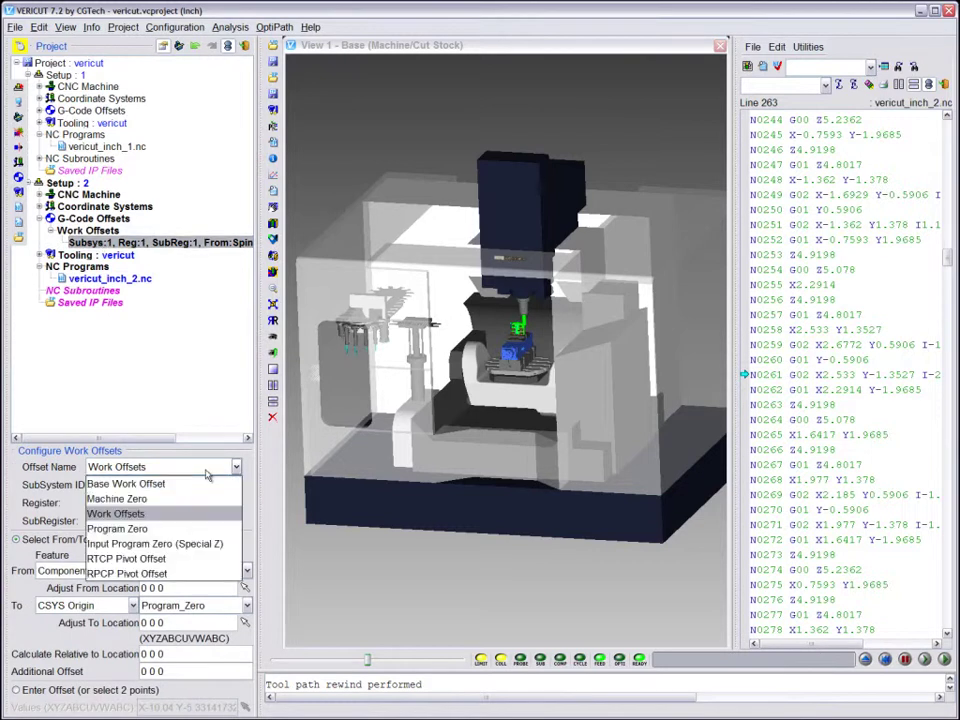
left_click(143, 494)
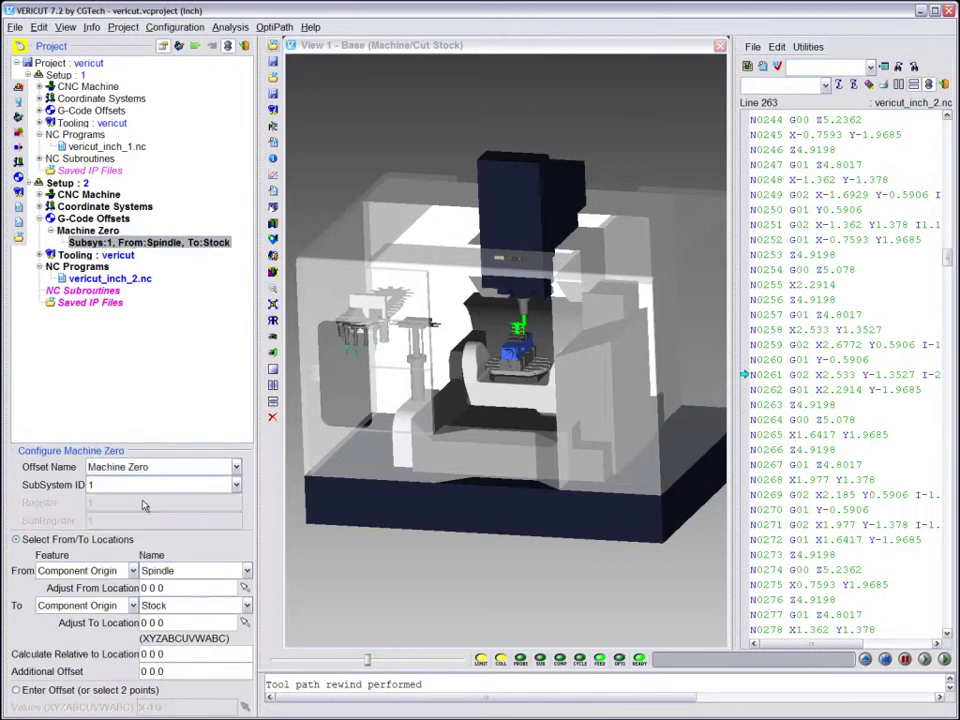
left_click(196, 48)
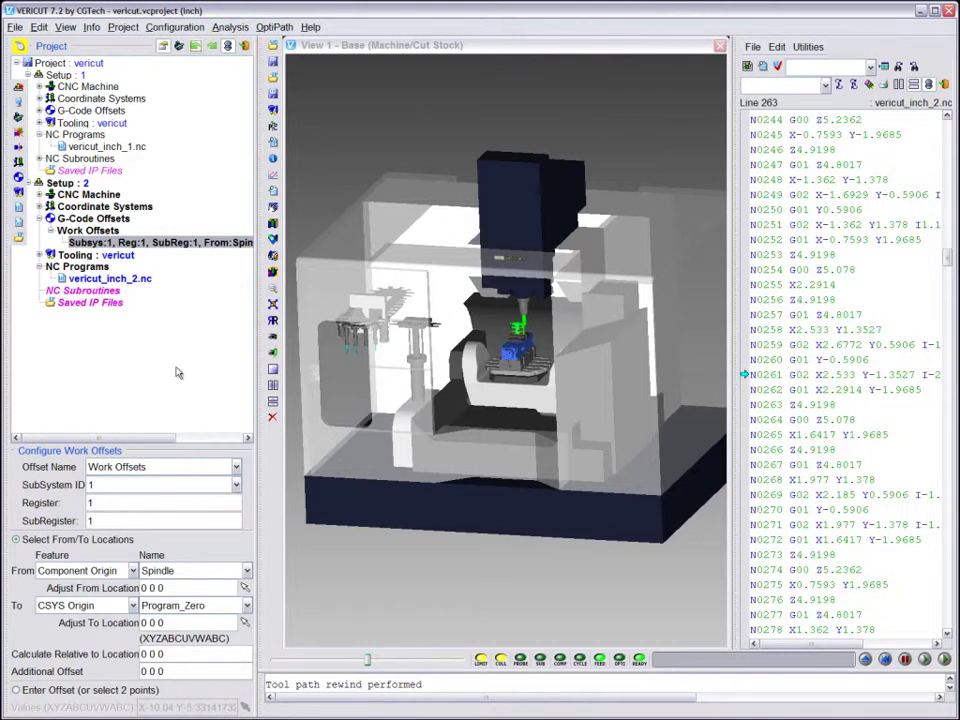
Expand Setup 2's Tooling and select tool 2 to show its cutter and holder
left_click_drag(509, 509, 134, 340)
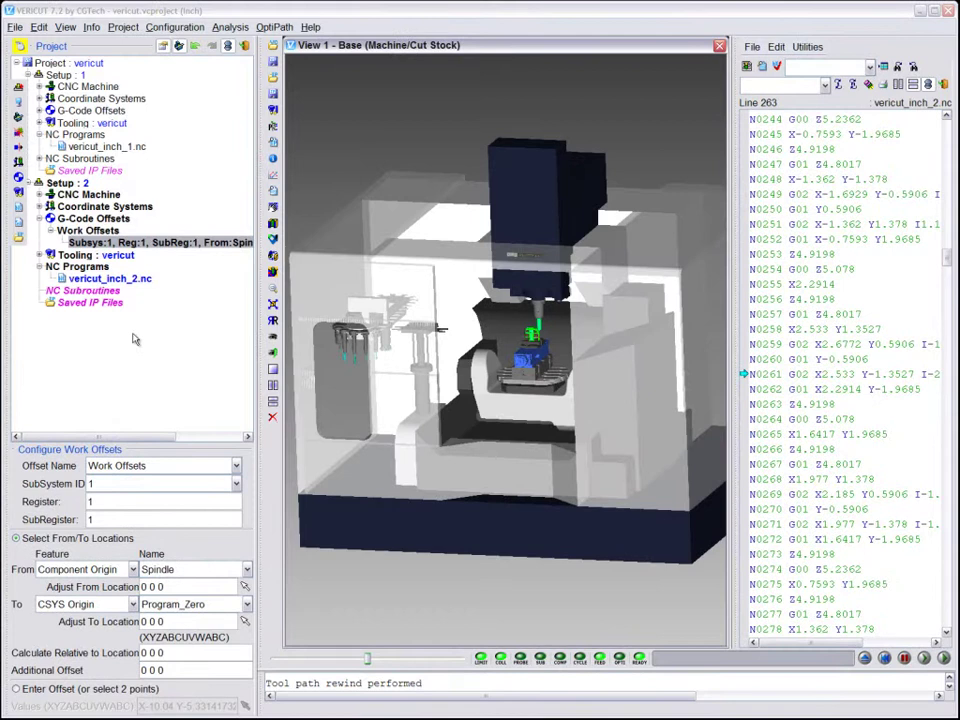
left_click(39, 256)
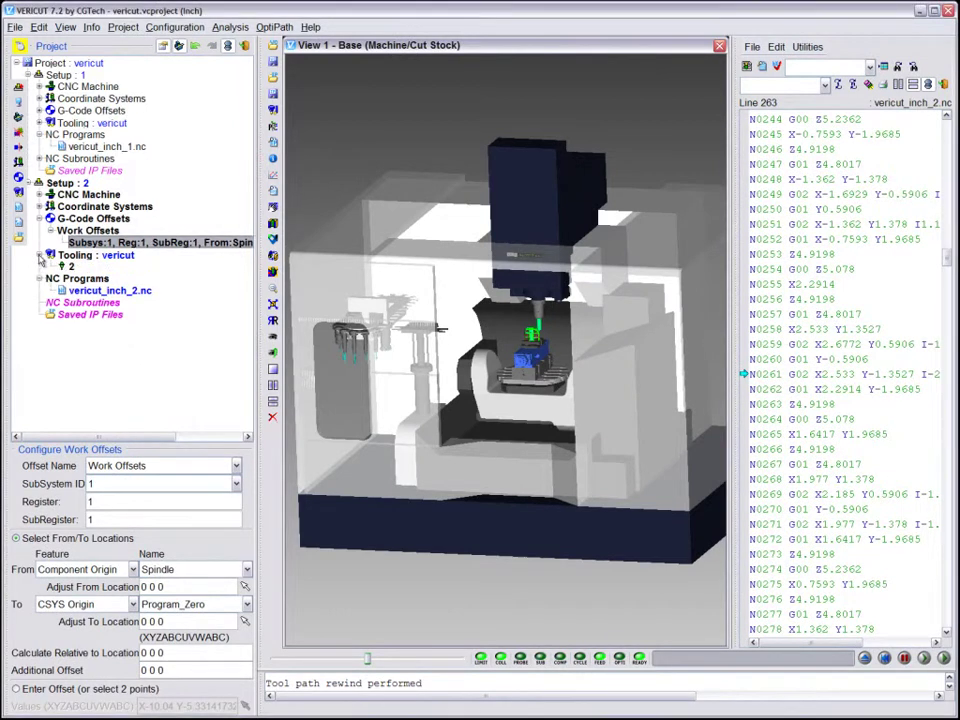
left_click(71, 266)
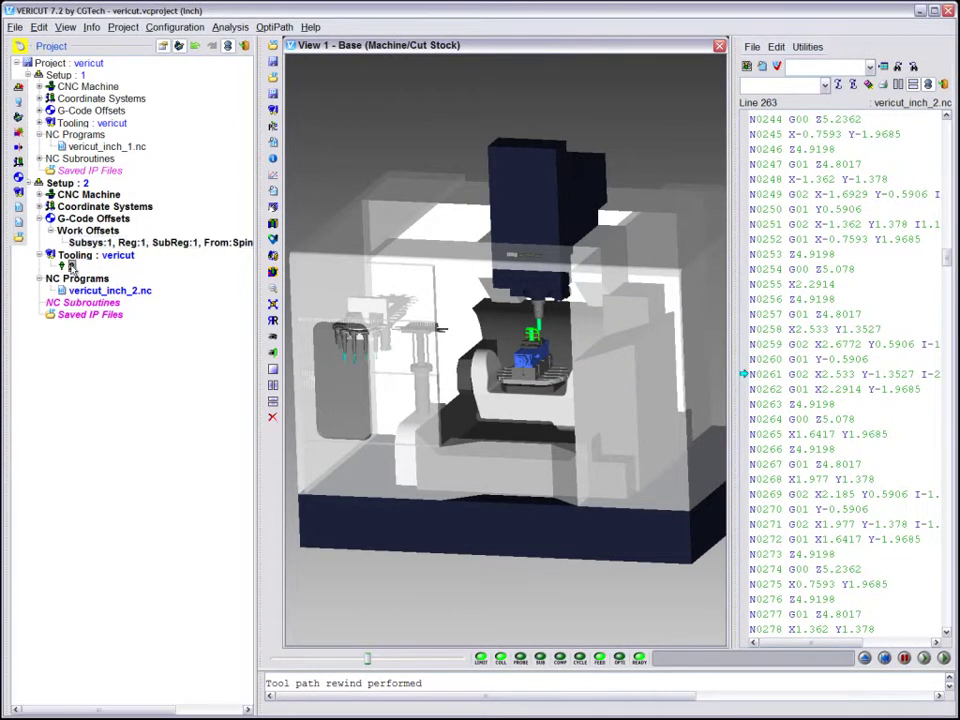
double_click(71, 266)
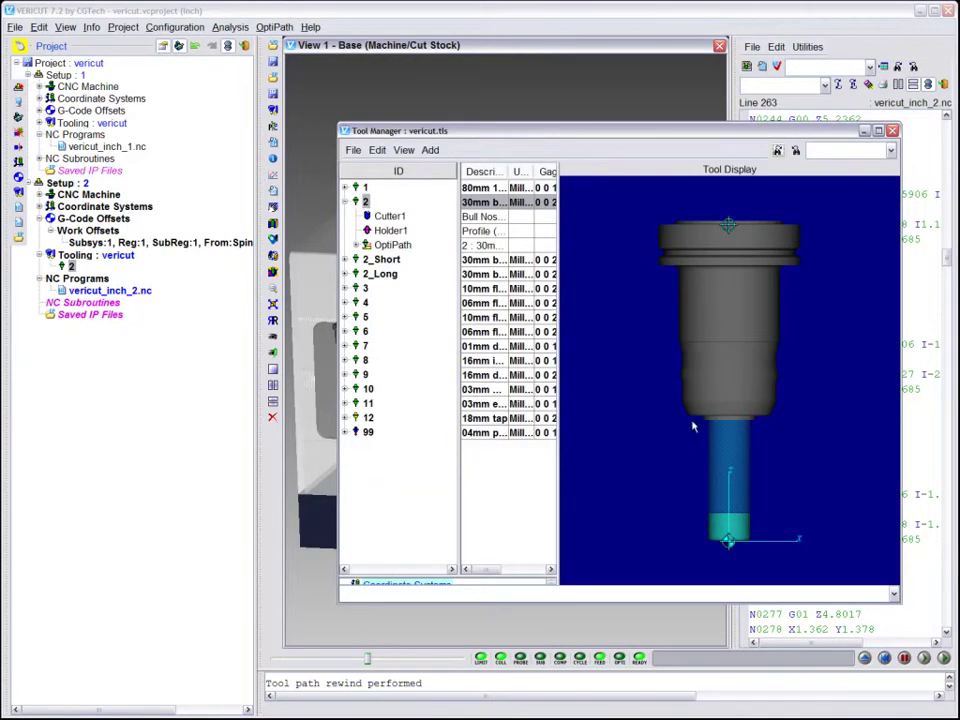
mouse_move(692, 426)
left_mouse_down()
mouse_move(609, 394)
mouse_move(564, 343)
mouse_move(628, 388)
left_mouse_up()
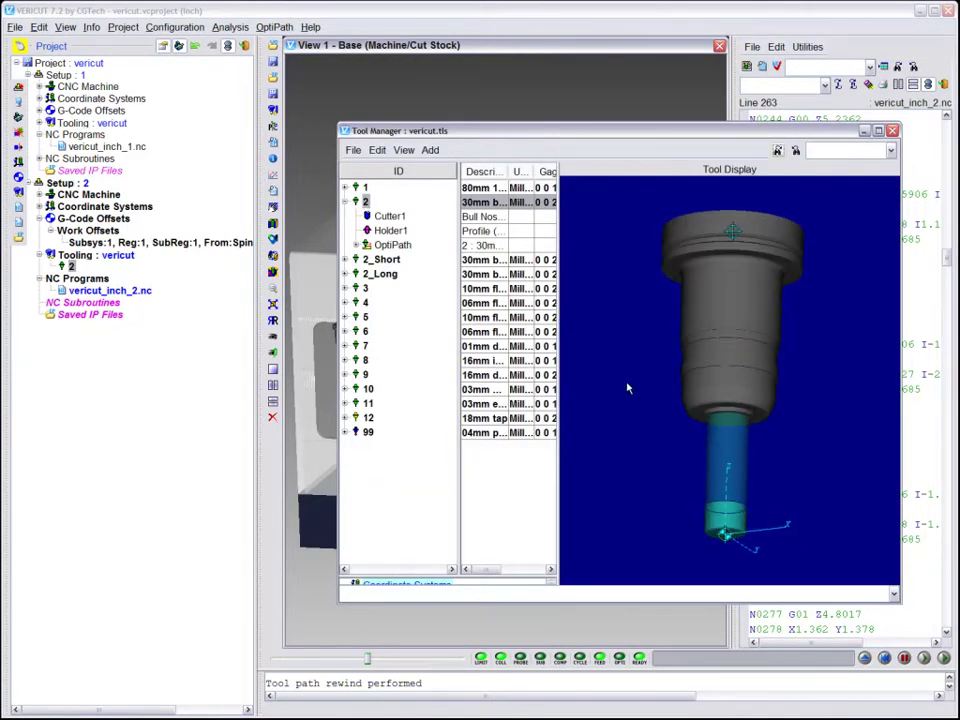
left_click(390, 231)
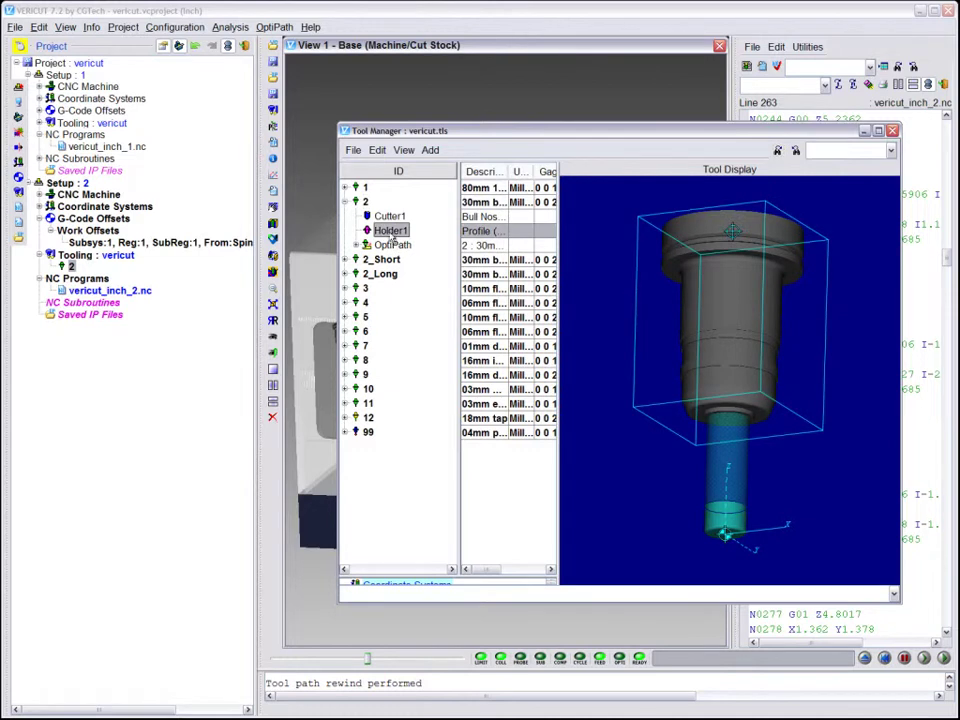
left_click(390, 217)
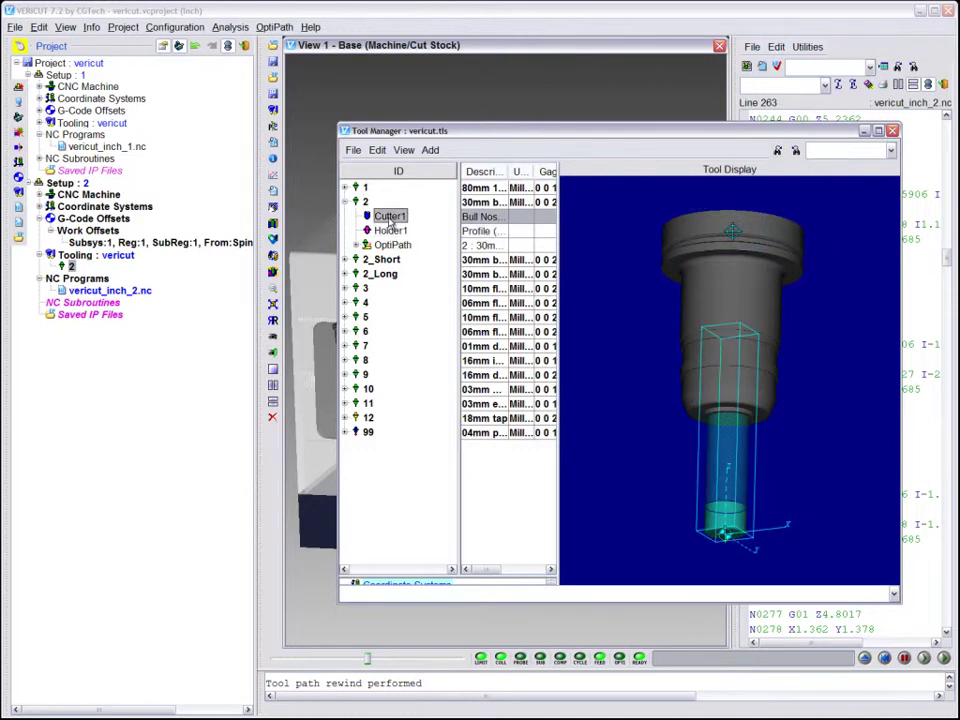
left_click(893, 131)
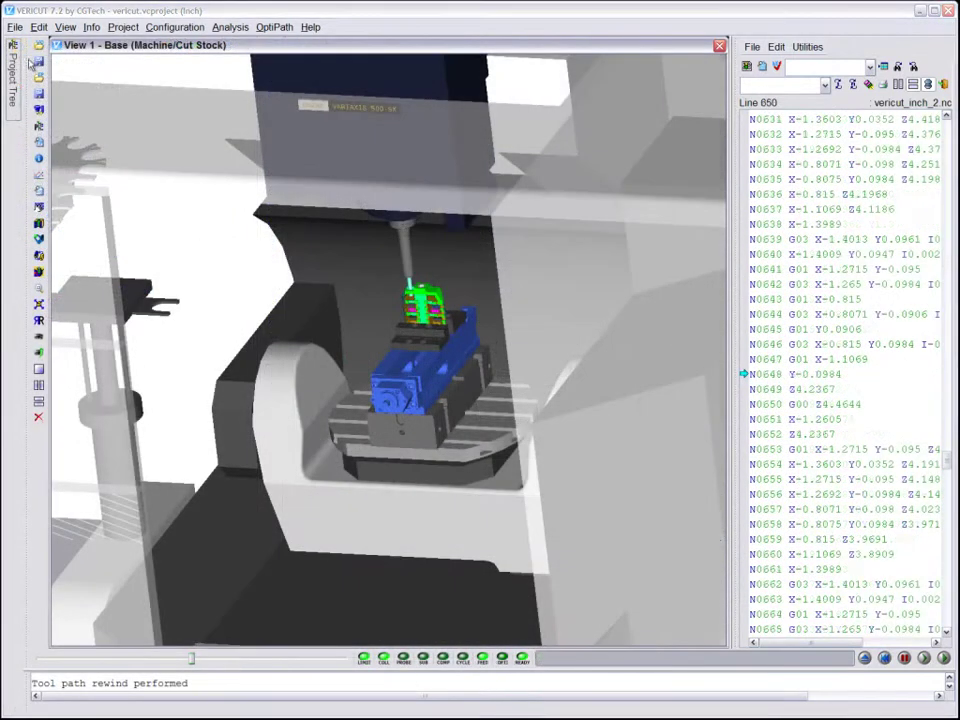
Save the simulation as a .vcreview file with File > Review > Save Review File
left_click(14, 28)
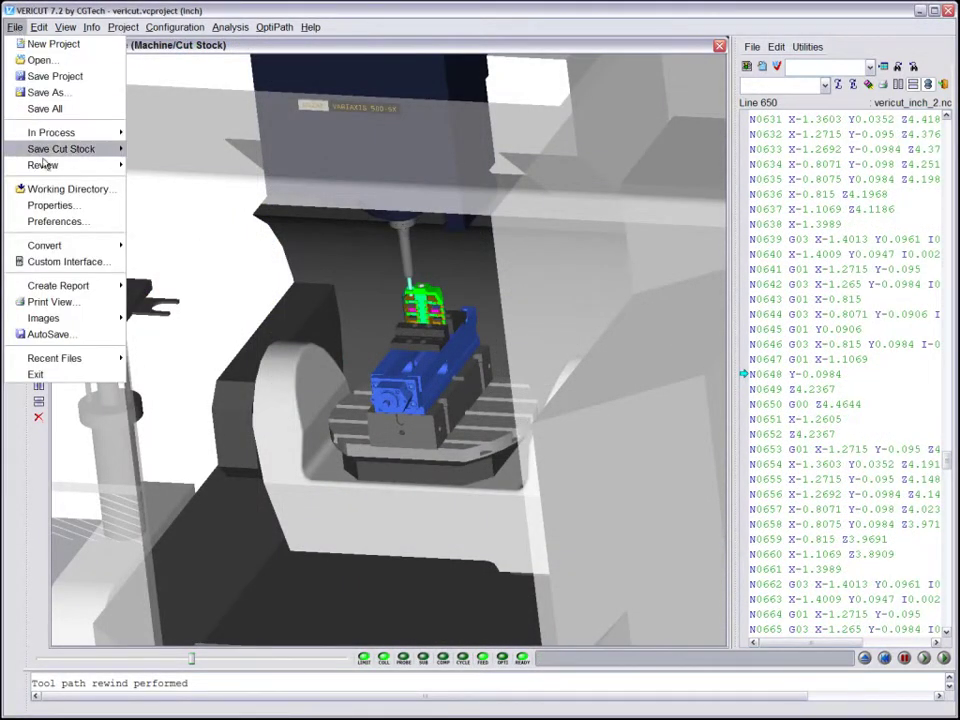
mouse_move(43, 165)
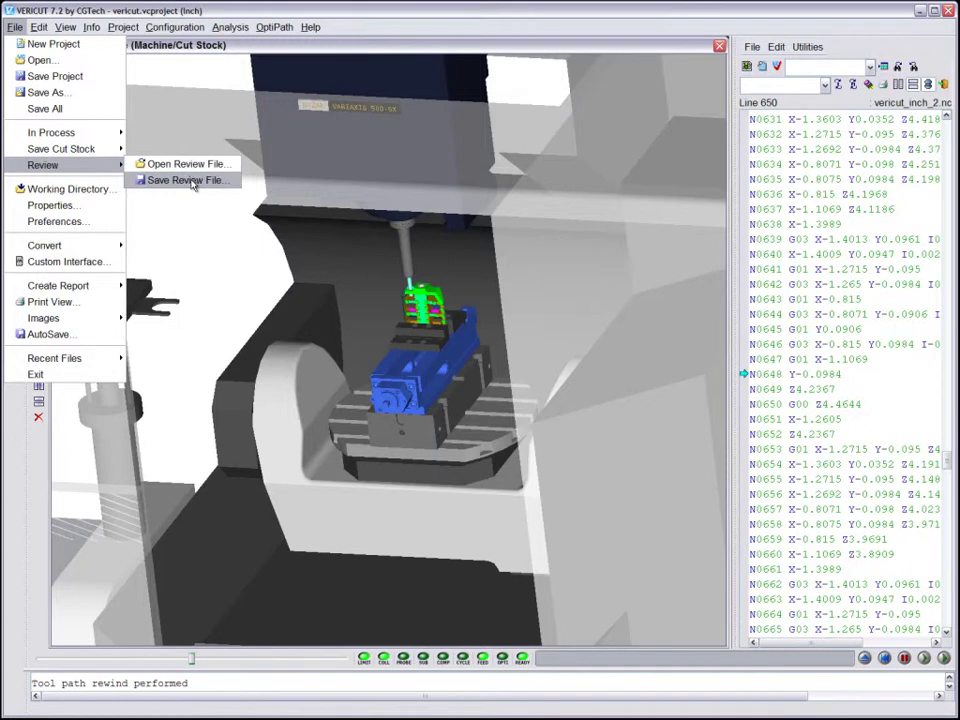
left_click(193, 181)
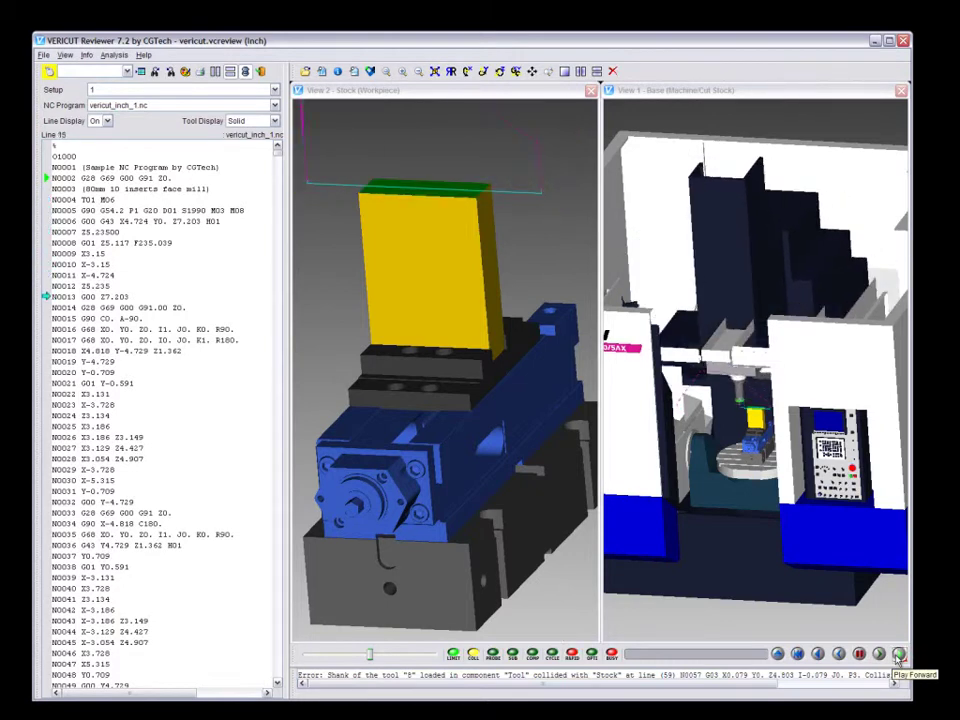
Play the Setup 1 simulation backward in Reviewer to revisit earlier moves of the first program
left_click(818, 655)
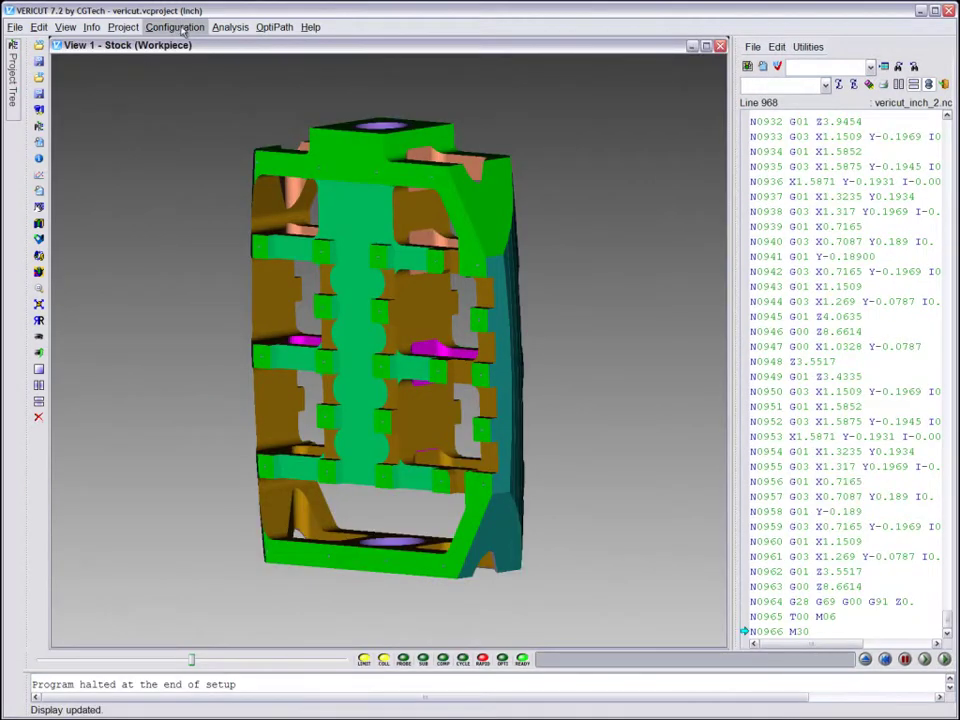
Run an AUTO-DIFF comparison of the cut stock against the design and turn on Design Display
left_click(232, 29)
left_click(246, 60)
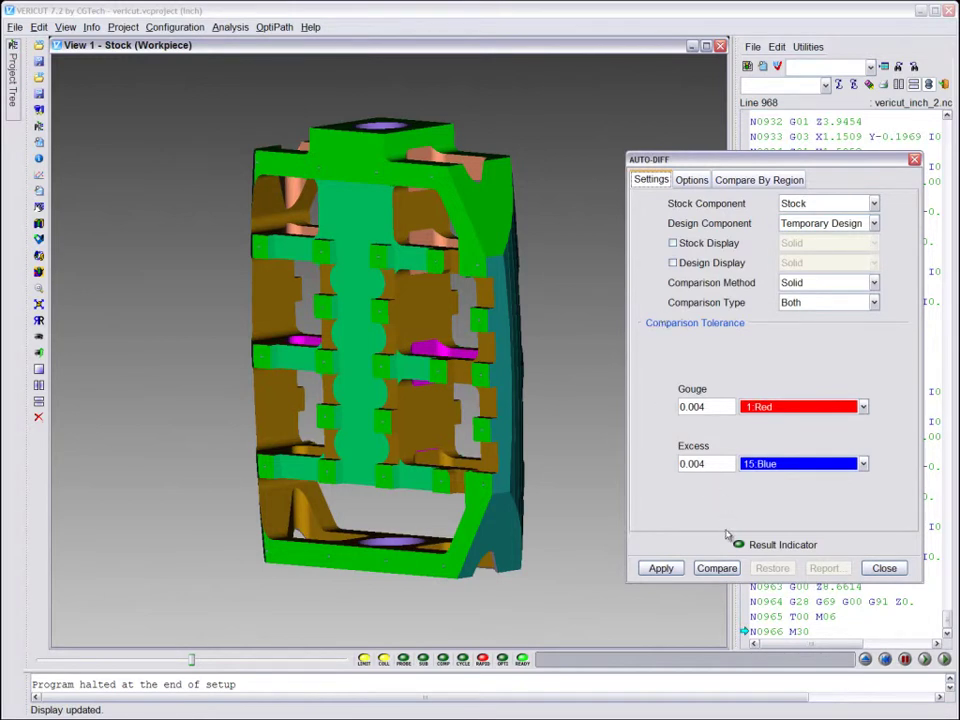
left_click(725, 569)
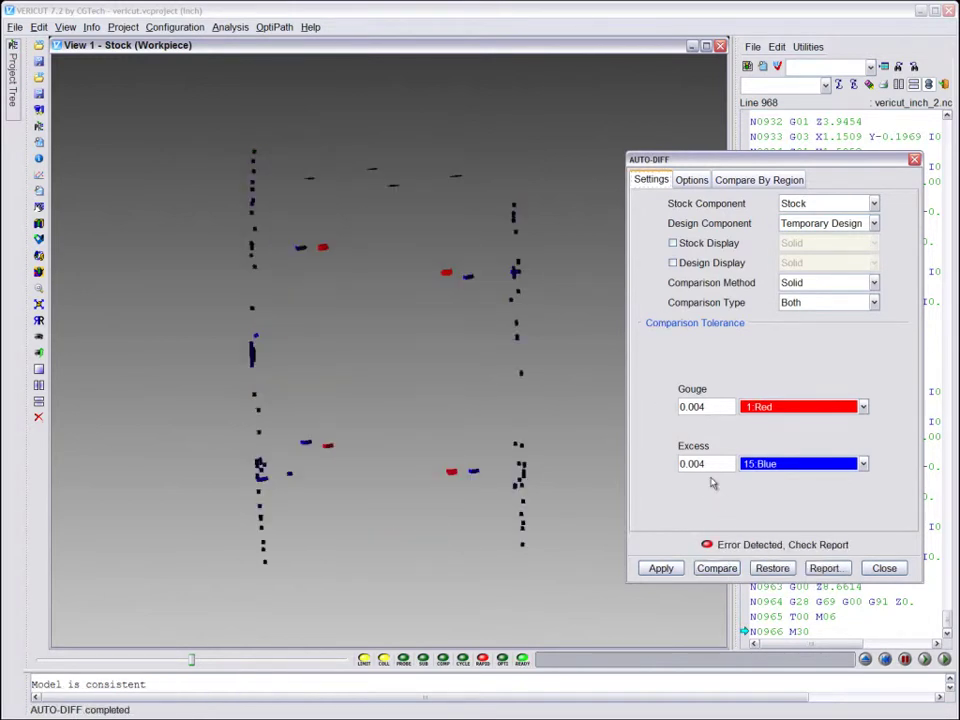
left_click_drag(435, 443, 394, 435)
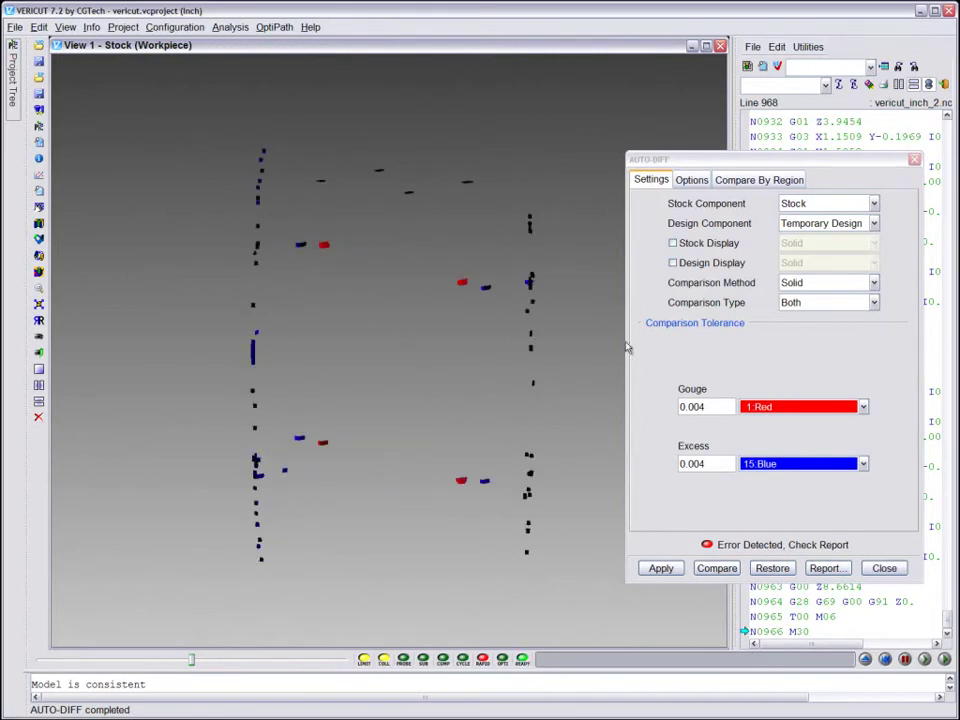
left_click(674, 263)
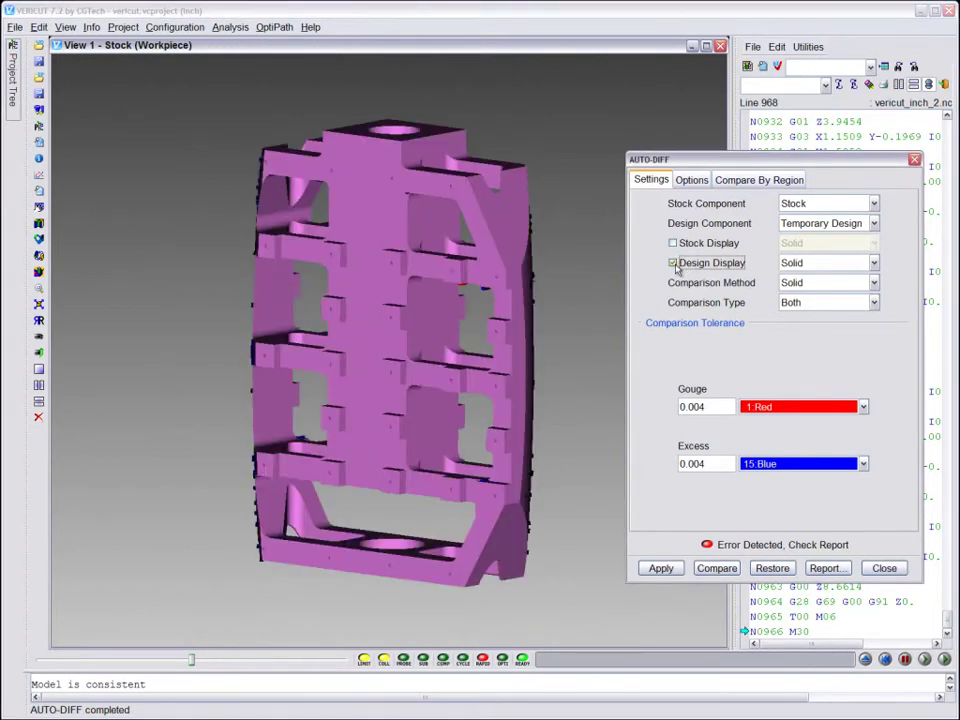
Set the design model display to Translucent over the cut stock
left_click(810, 263)
left_click(785, 295)
mouse_move(480, 392)
left_mouse_down()
mouse_move(364, 364)
mouse_move(190, 383)
mouse_move(422, 381)
mouse_move(500, 395)
mouse_move(503, 404)
mouse_move(487, 286)
left_mouse_up()
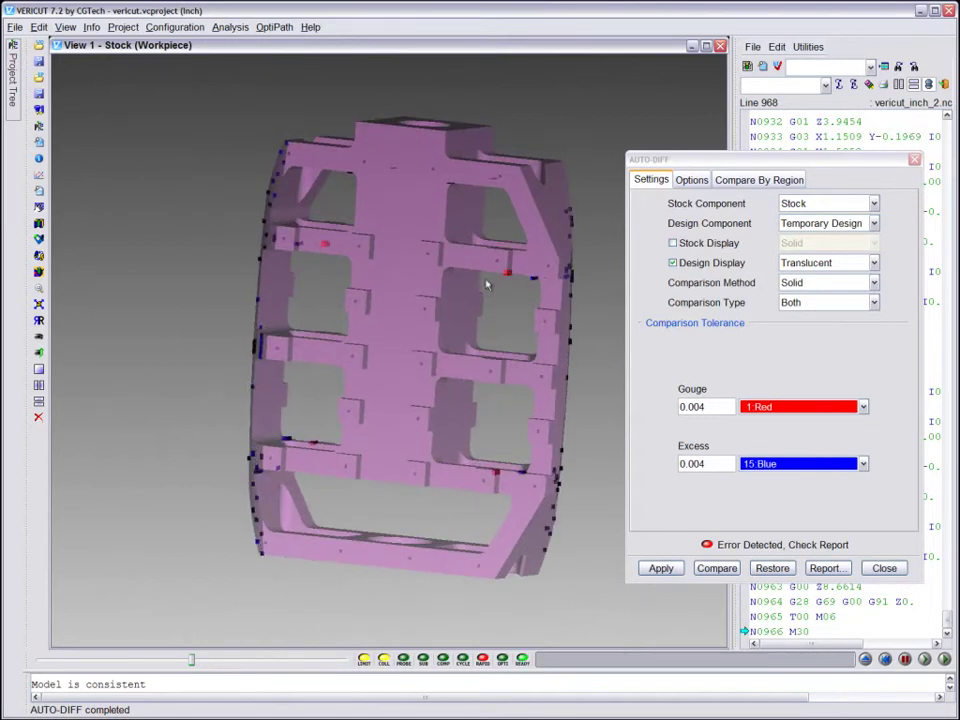
Zoom and rotate to inspect the red gouge and blue excess spots up close
scroll(529, 288, "up", 5)
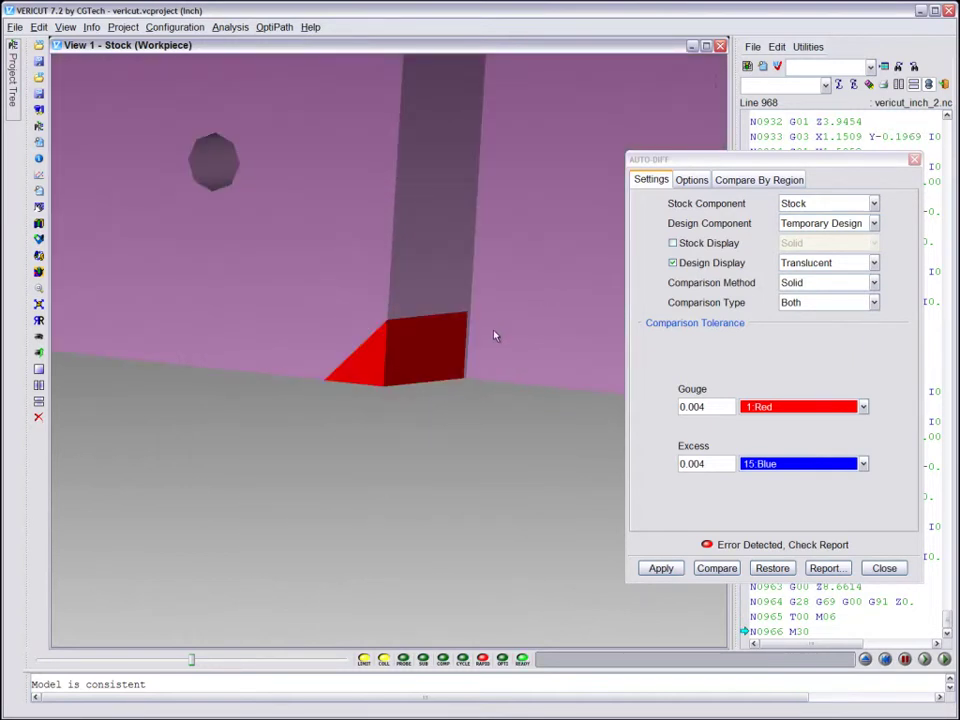
scroll(459, 325, "down", 1)
scroll(450, 317, "down", 2)
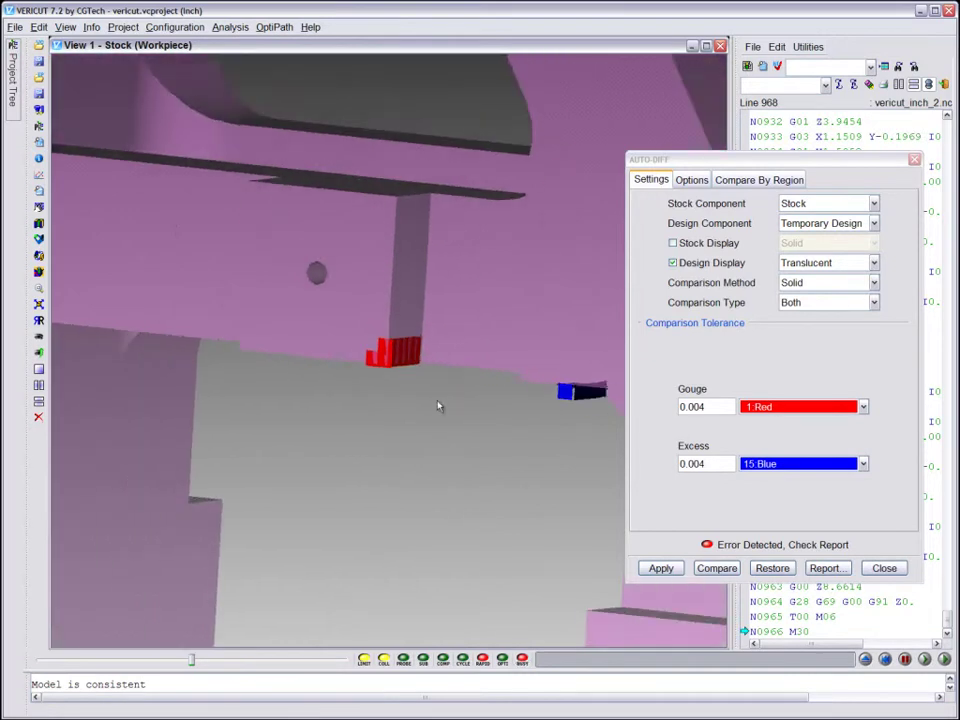
scroll(439, 407, "down", 2)
scroll(416, 459, "down", 1)
scroll(418, 500, "down", 2)
left_click_drag(418, 500, 413, 454)
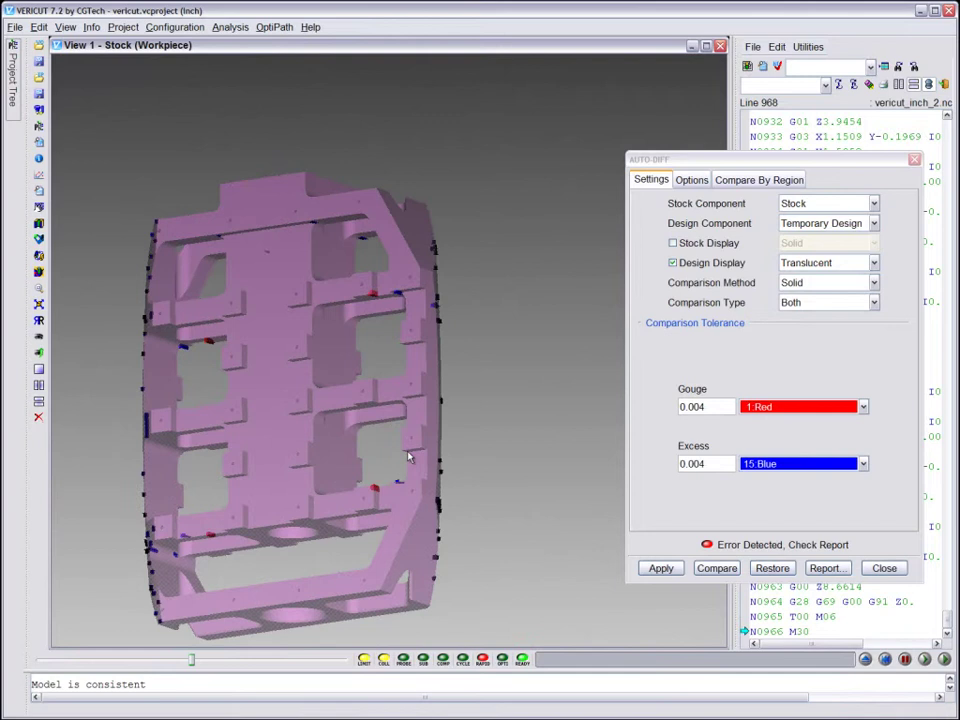